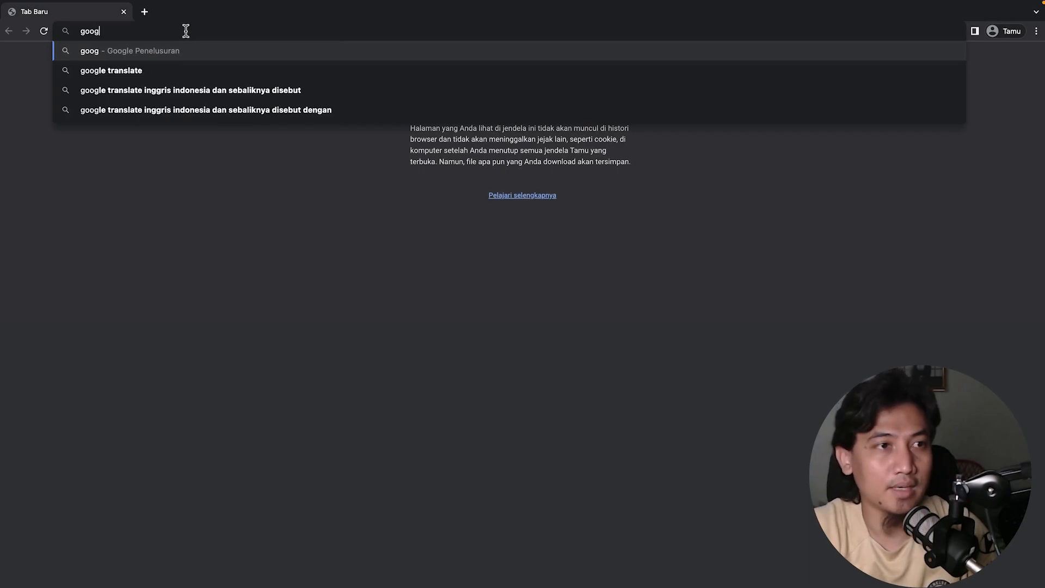
Load Google, then search for 'seller shopee' using the suggestion.
type("le")
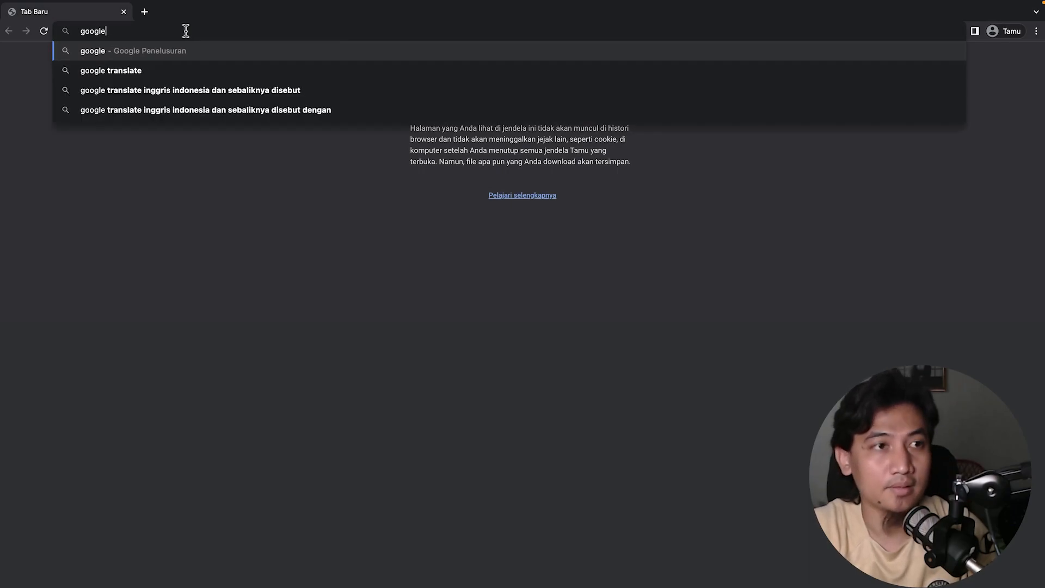
key("Return")
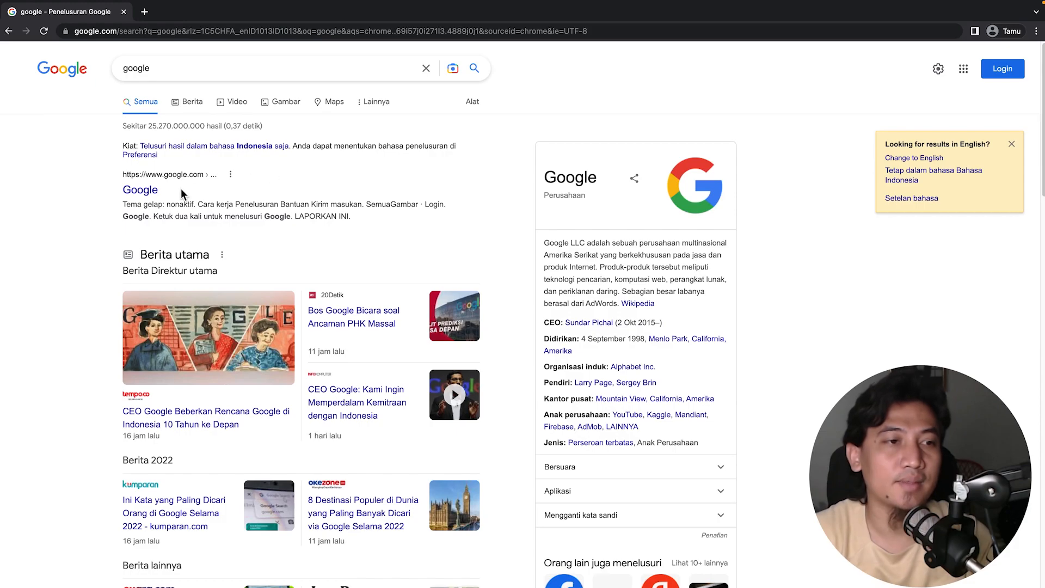
double_click(167, 68)
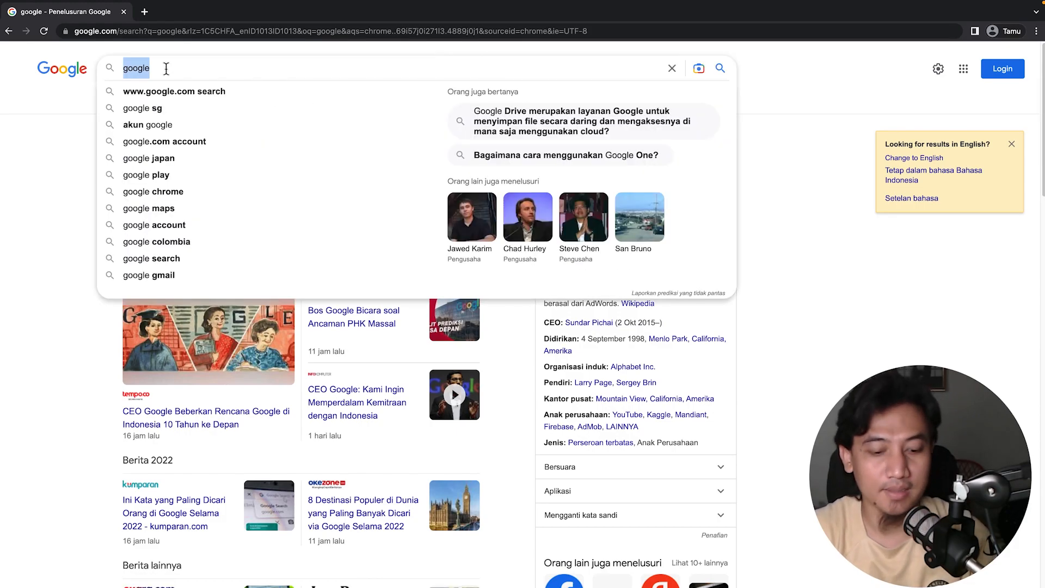
type("seller")
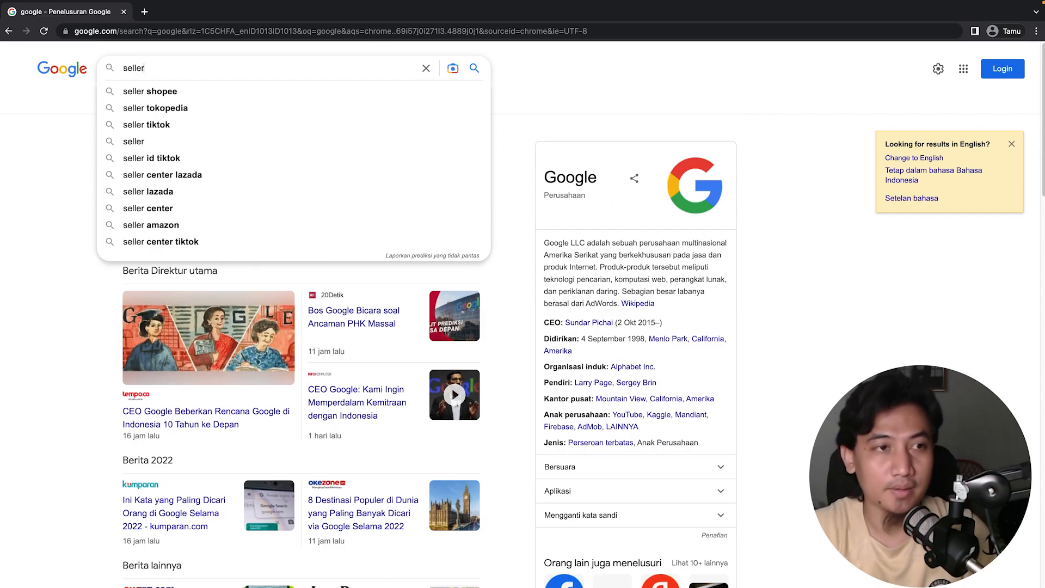
key("Down")
key("Return")
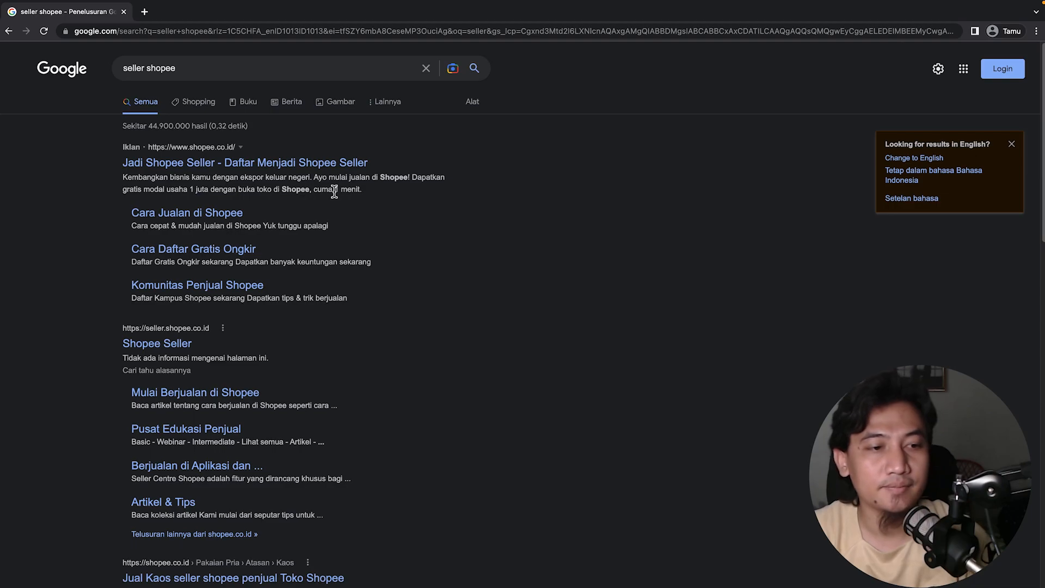
Open the Shopee Seller result and go from its login page to the 'Buat Akun' sign-up form.
left_click(165, 347)
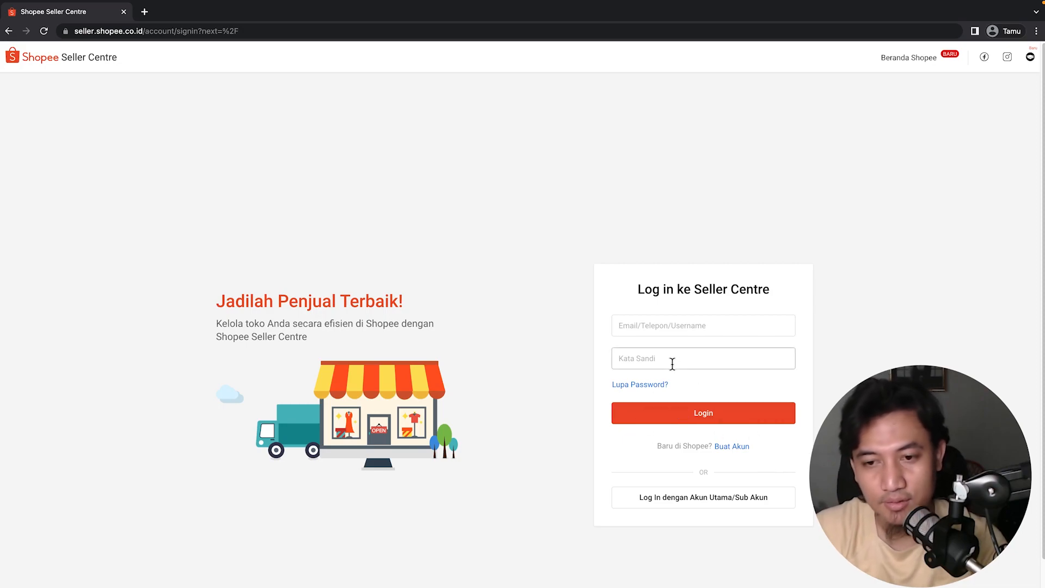
left_click(653, 328)
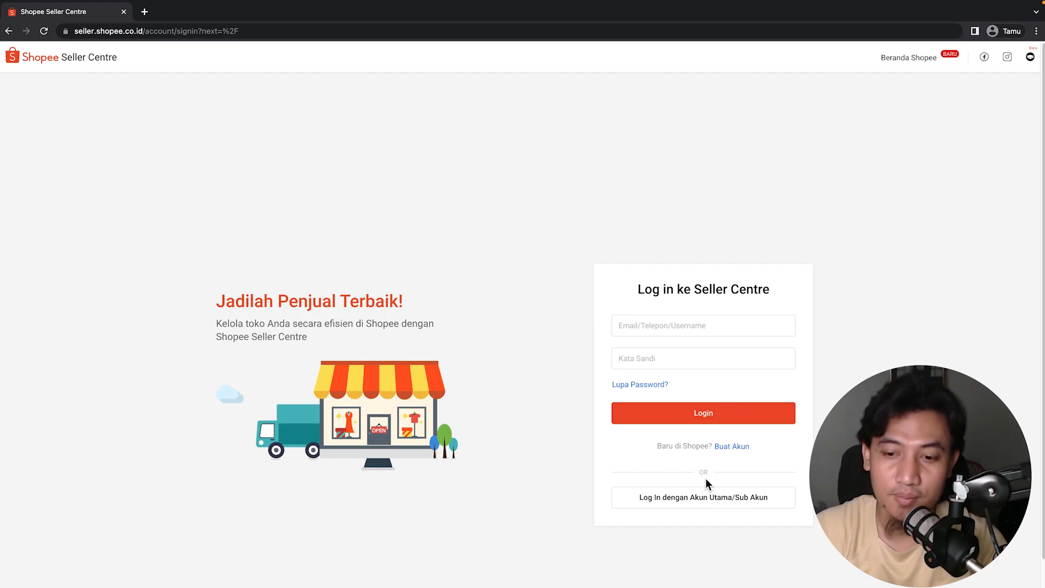
left_click(739, 447)
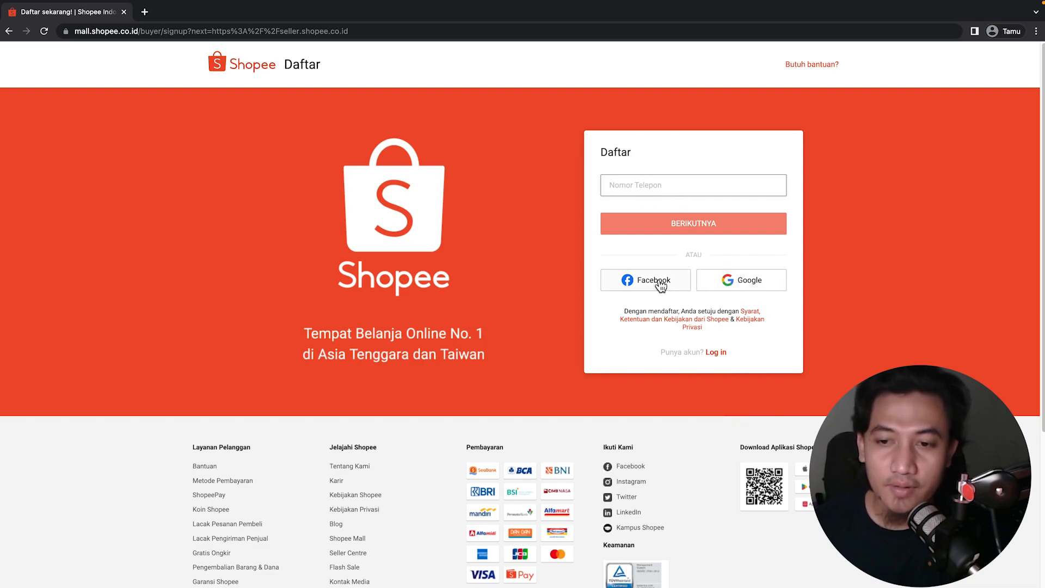
left_click(772, 284)
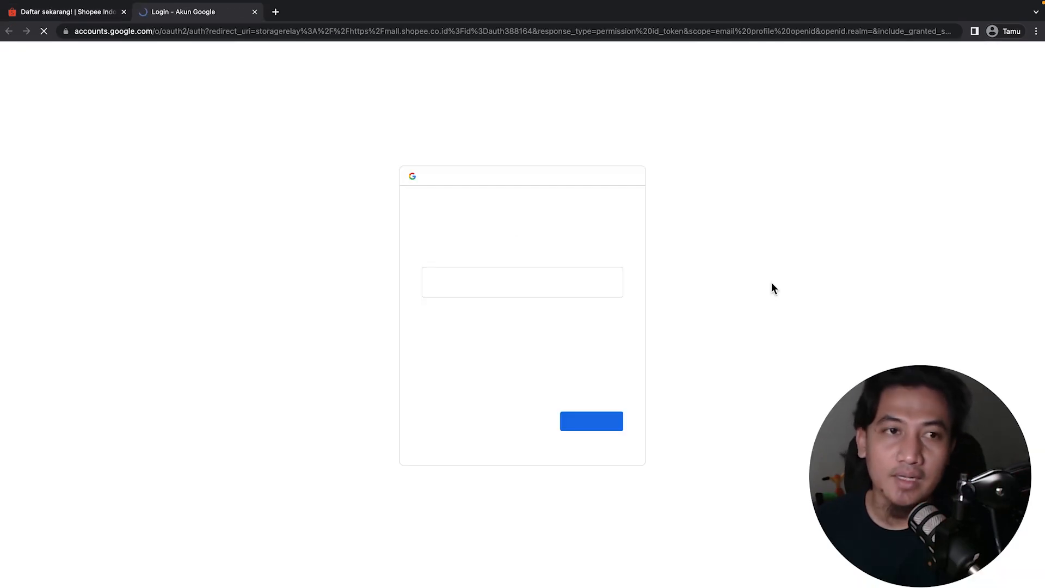
left_click(254, 12)
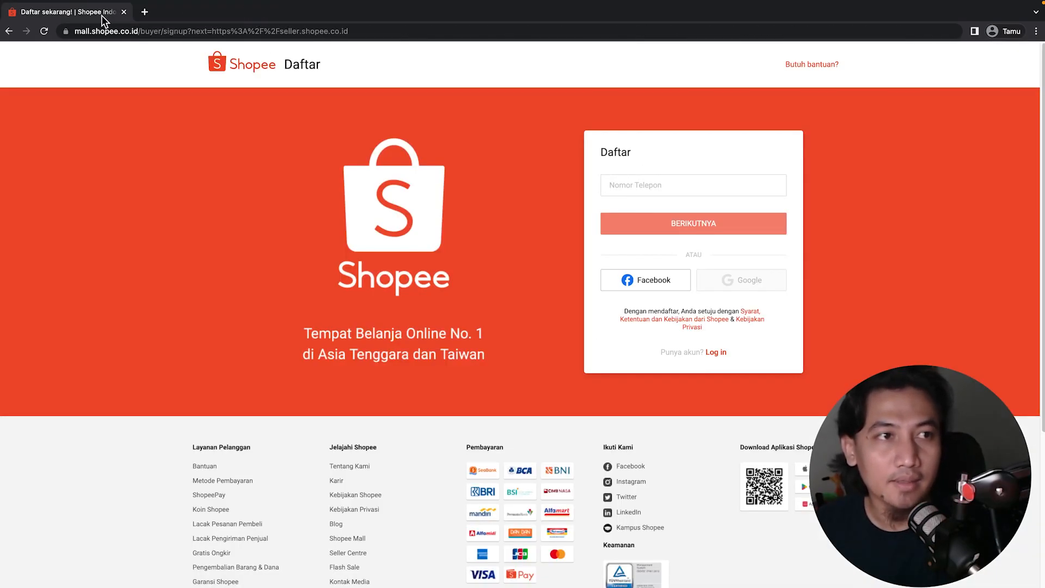
left_click(636, 185)
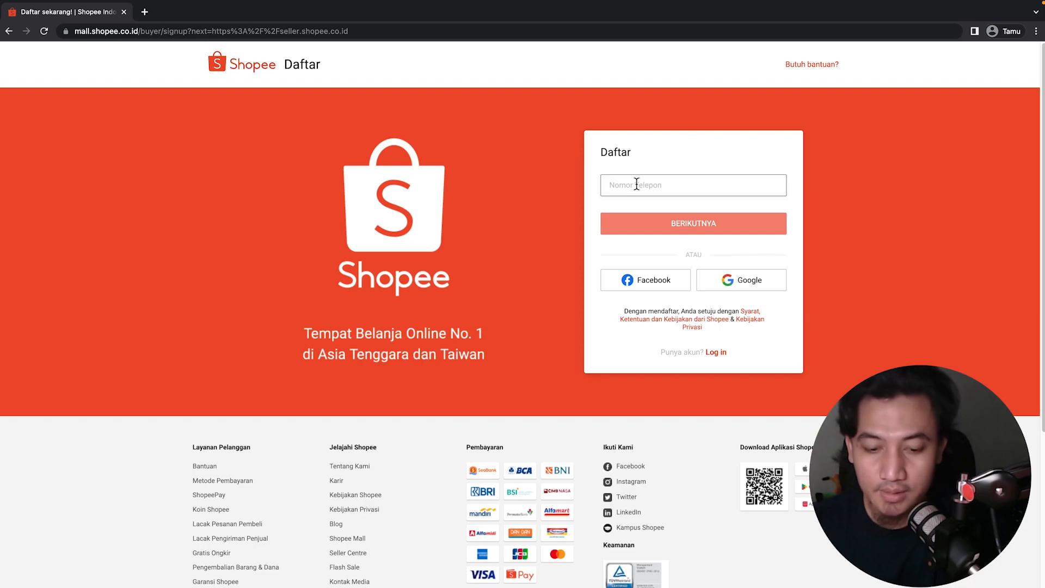
Enter the seller's phone number in the Nomor Telepon field.
type("08")
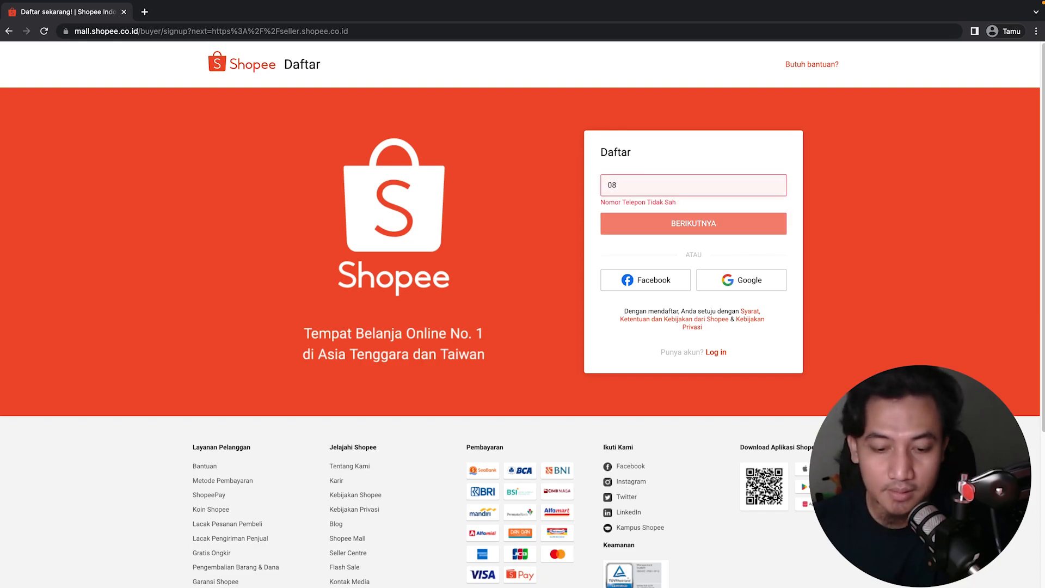
type("58***")
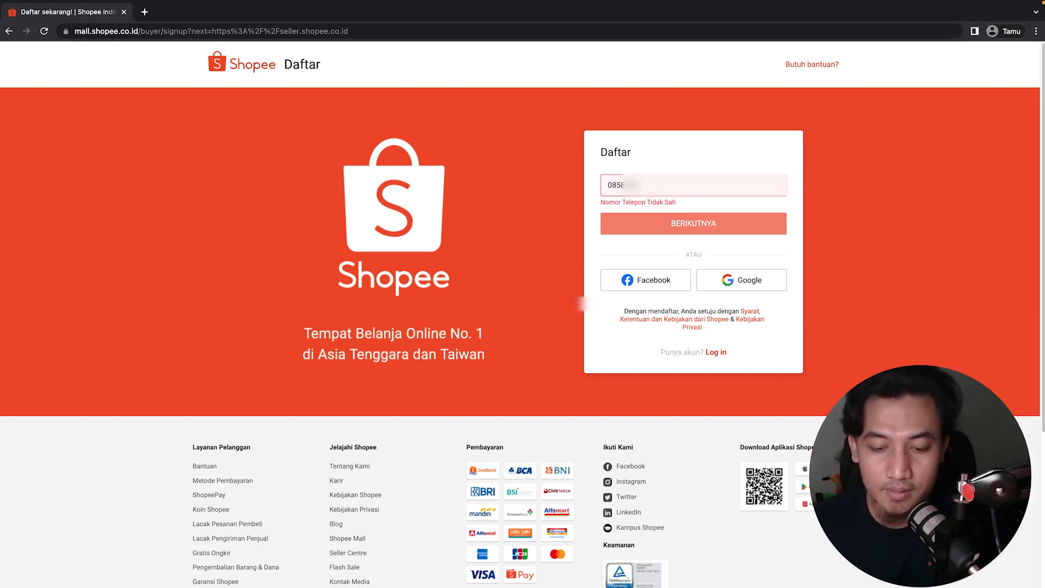
type("**")
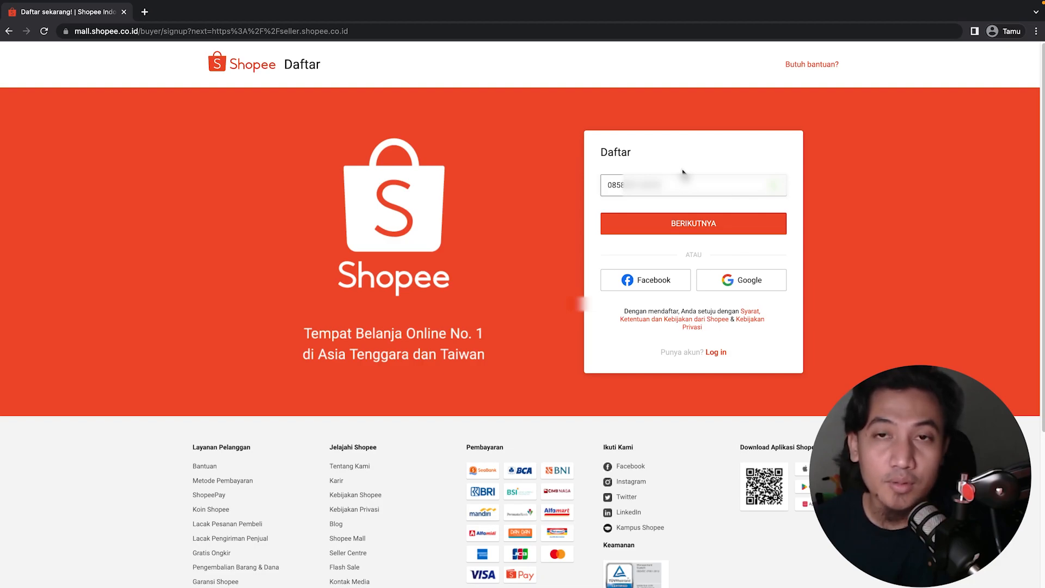
Submit the number with BERIKUTNYA, solve the slider puzzle, and choose Cara Lain for the OTP.
left_click(716, 231)
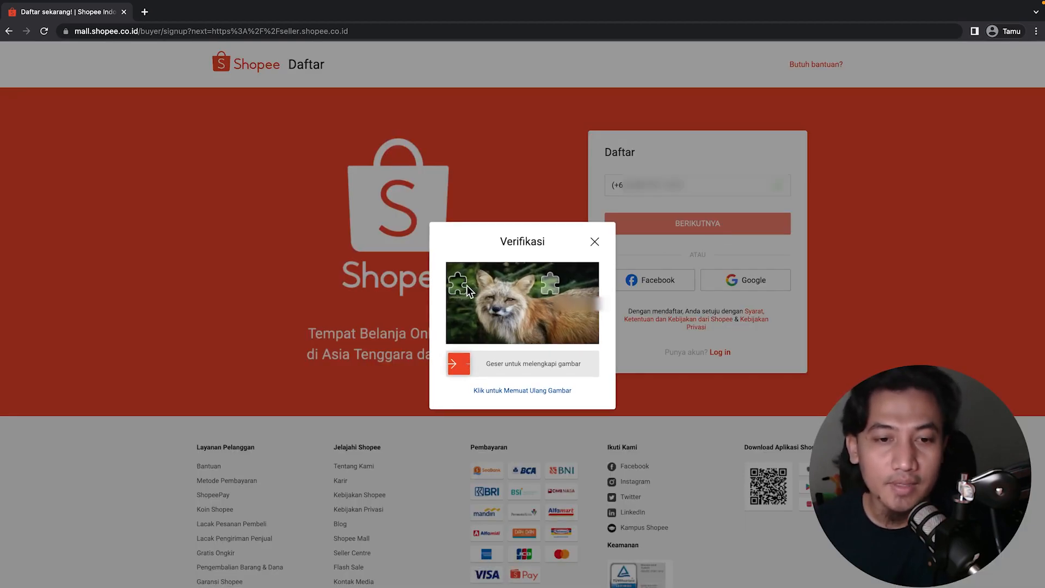
left_click_drag(459, 364, 554, 361)
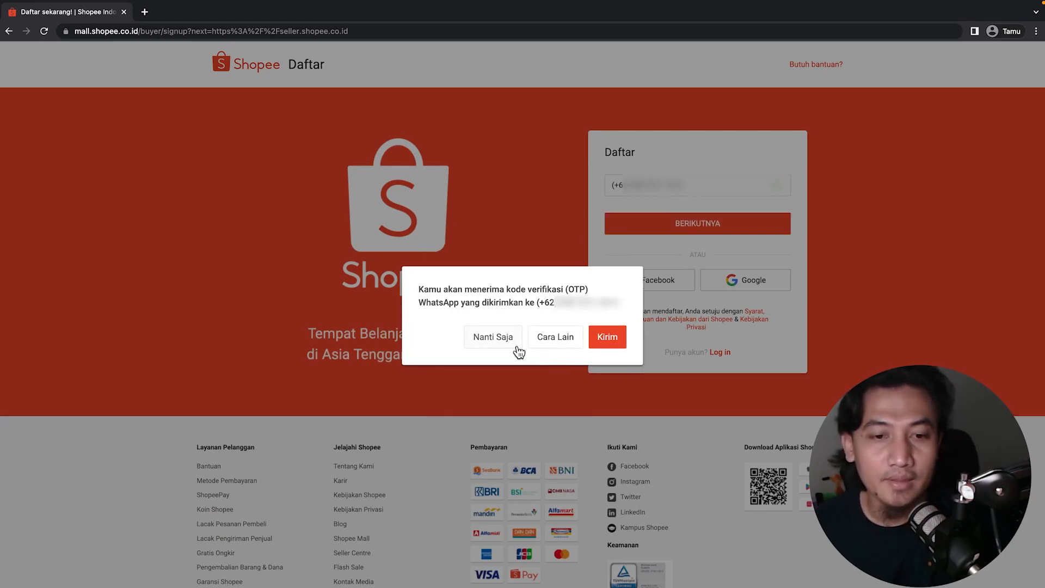
left_click(547, 336)
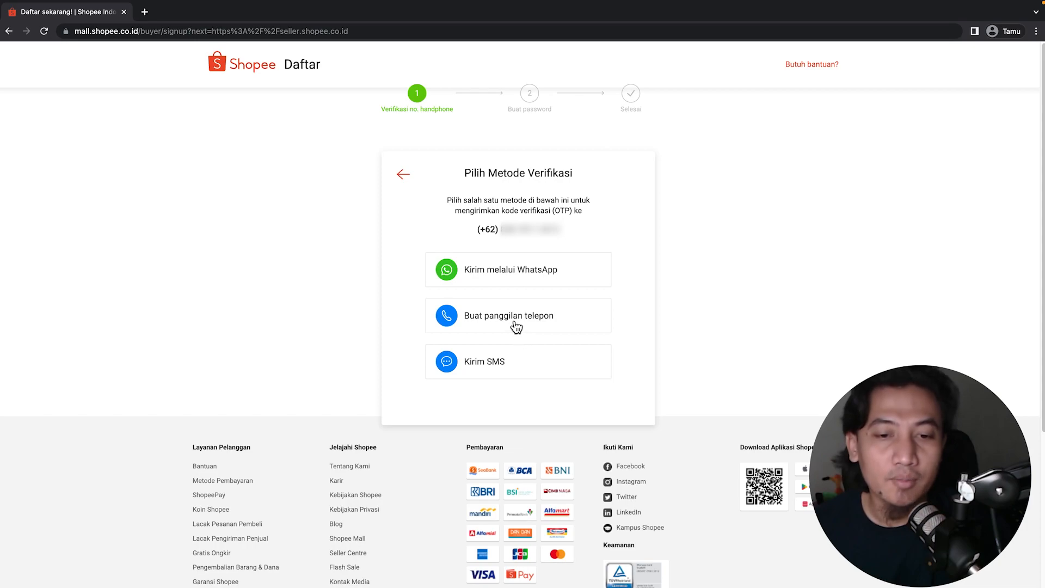
Choose 'Kirim SMS' to receive the verification code by text message.
left_click(493, 365)
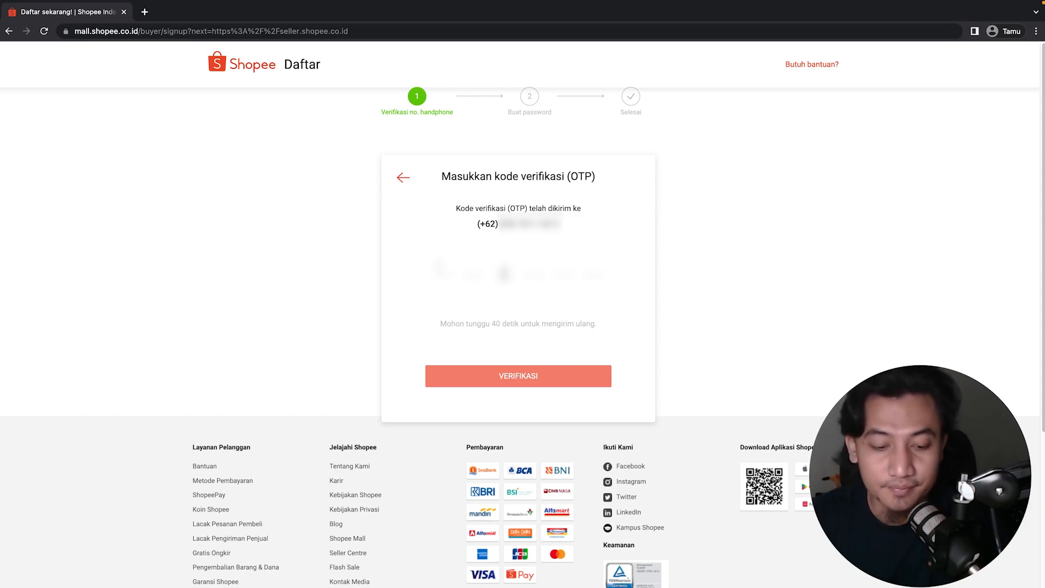
Enter the SMS verification code and confirm it with VERIFIKASI.
type("*")
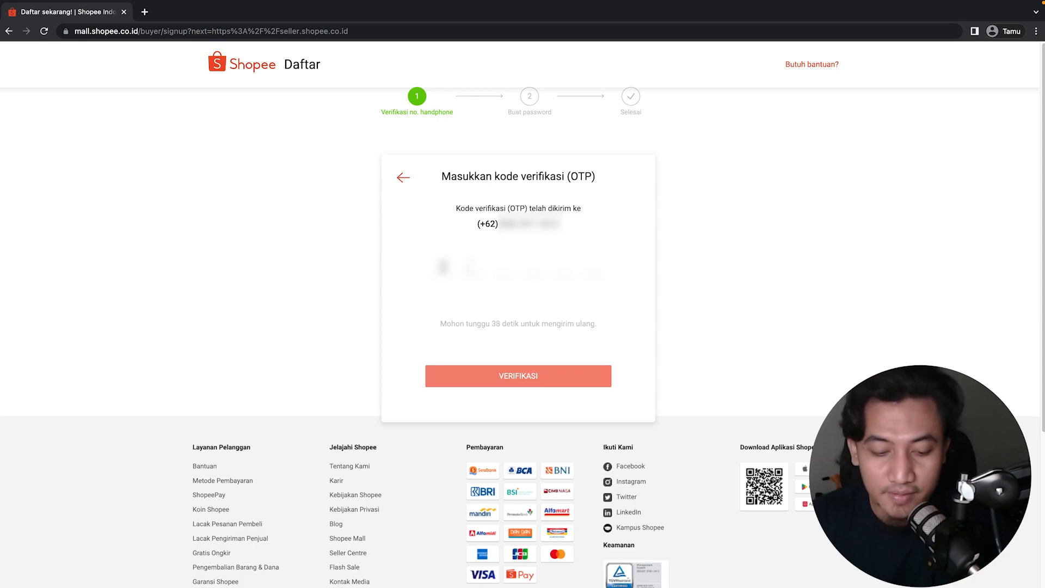
type("*****")
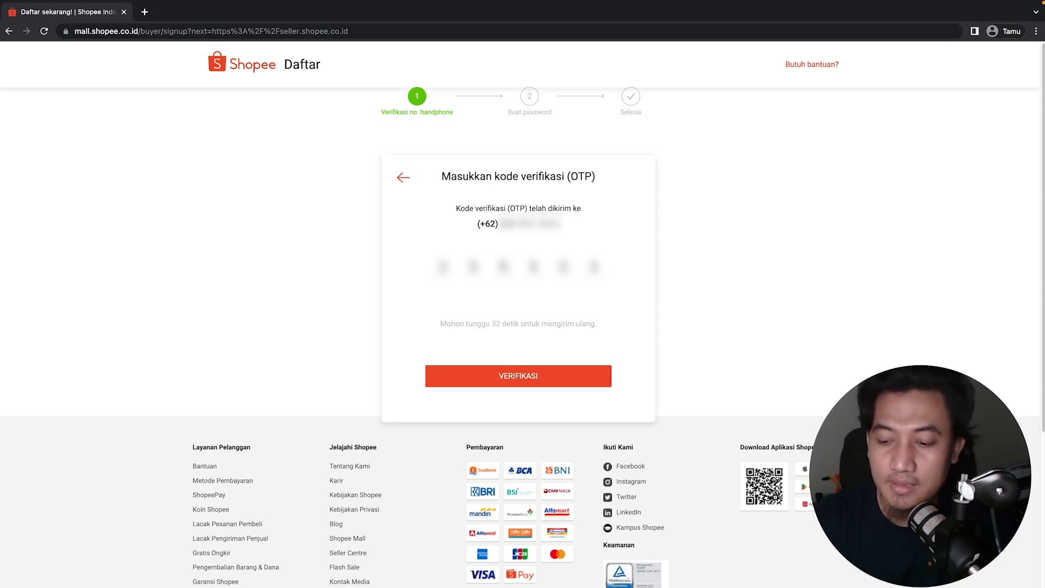
left_click(544, 383)
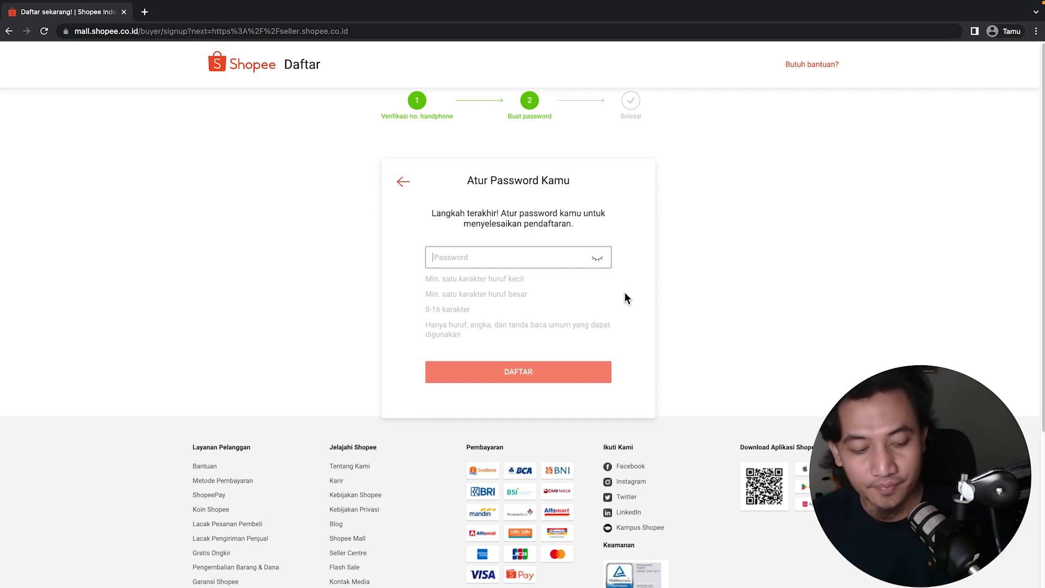
Type an account password with a capital first letter and submit with DAFTAR.
key("Caps_Lock")
type("•")
key("Caps_Lock")
type("•")
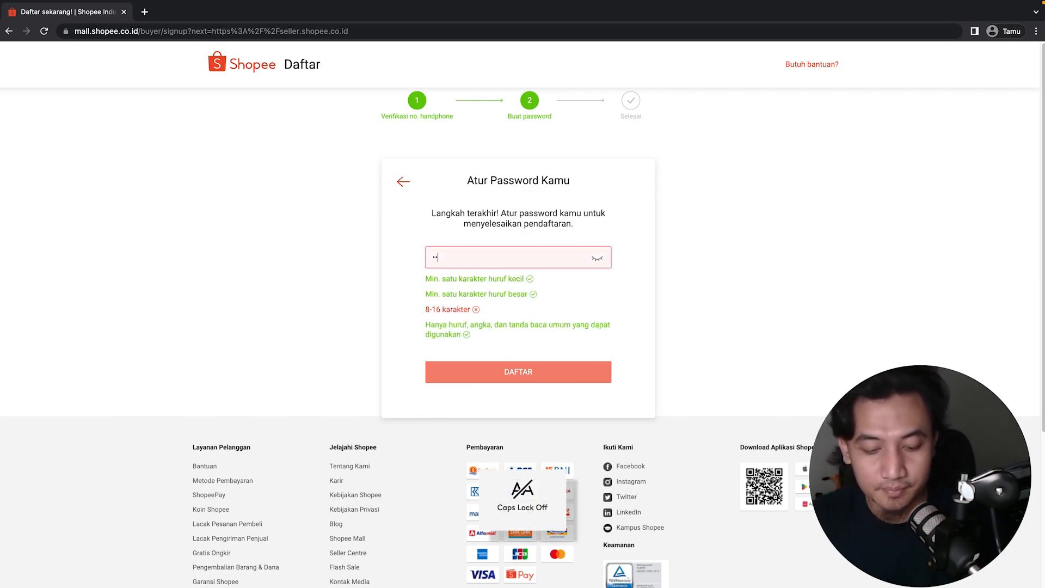
type("•••••••")
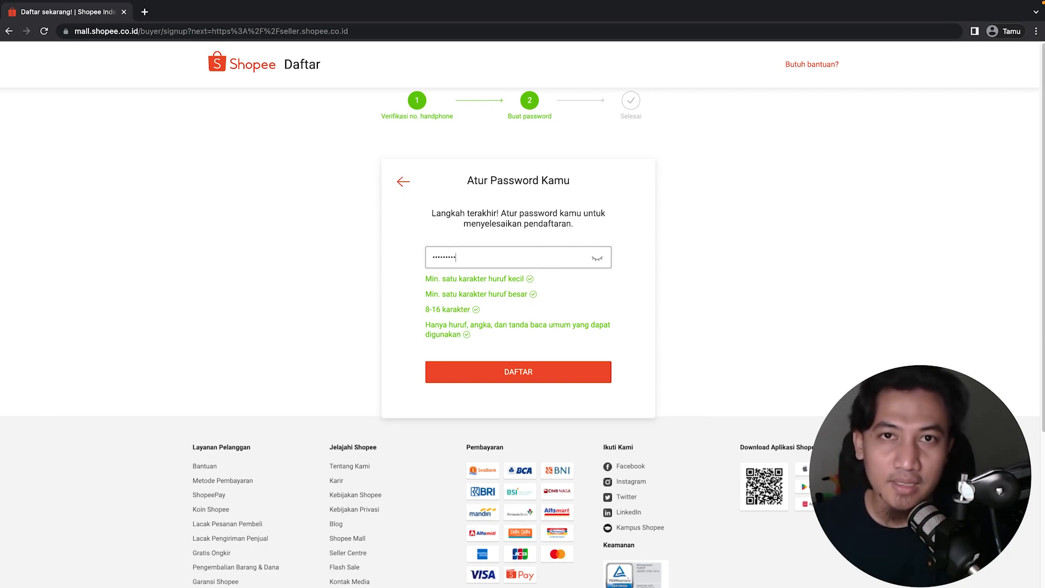
left_click(533, 383)
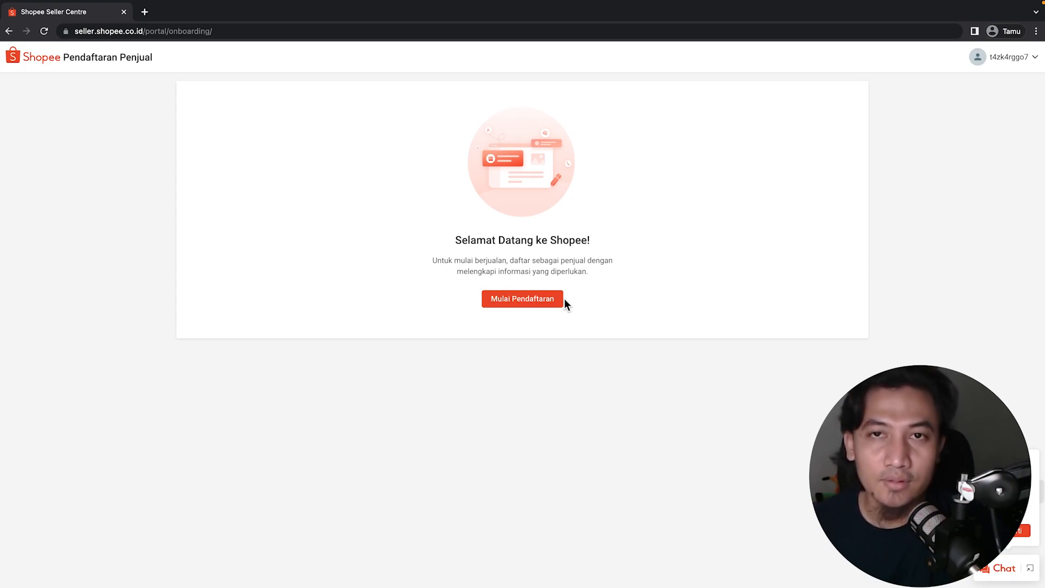
mouse_move(1008, 70)
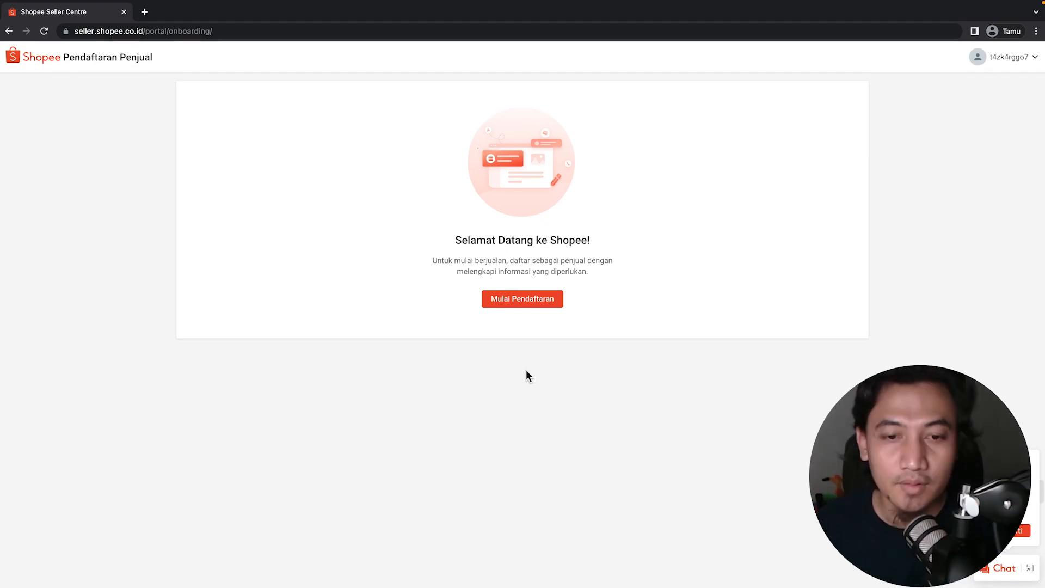
Start seller registration with Mulai Pendaftaran and set Nama Toko to 'BERKAH.SUKSES.ID'.
left_click(551, 303)
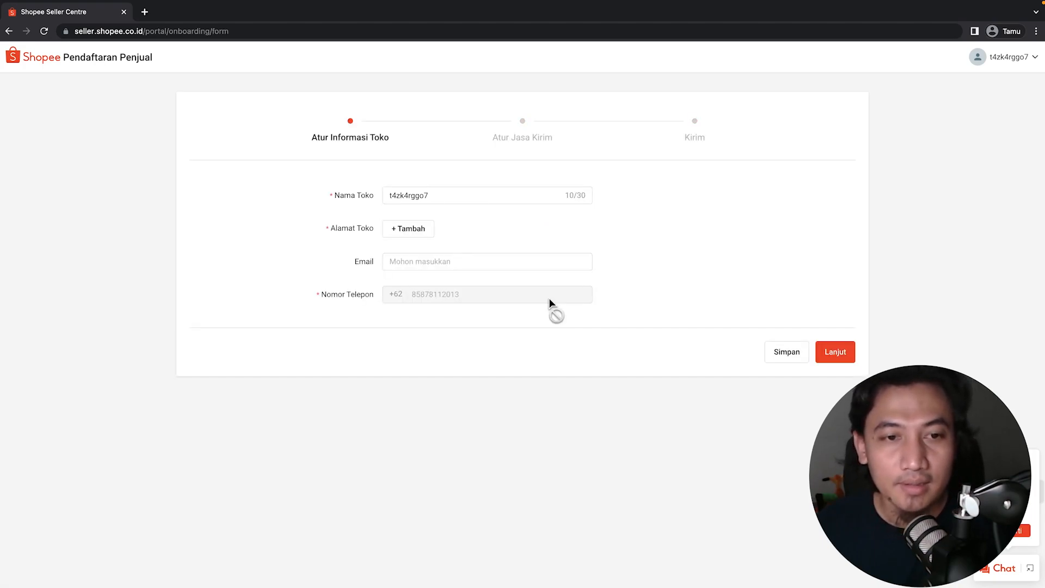
double_click(413, 196)
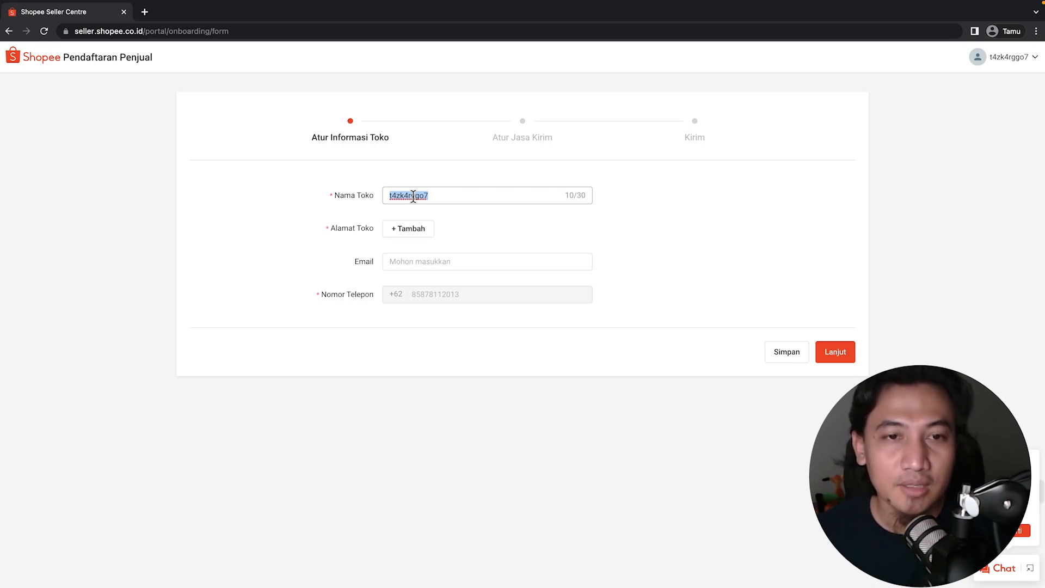
key("Caps_Lock")
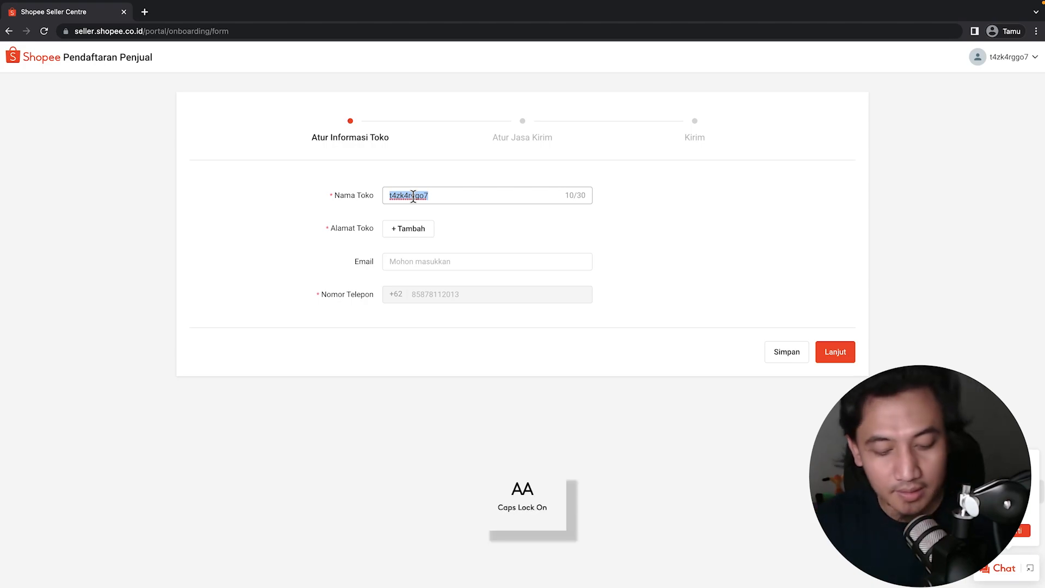
type("BERKAH.SUKSES")
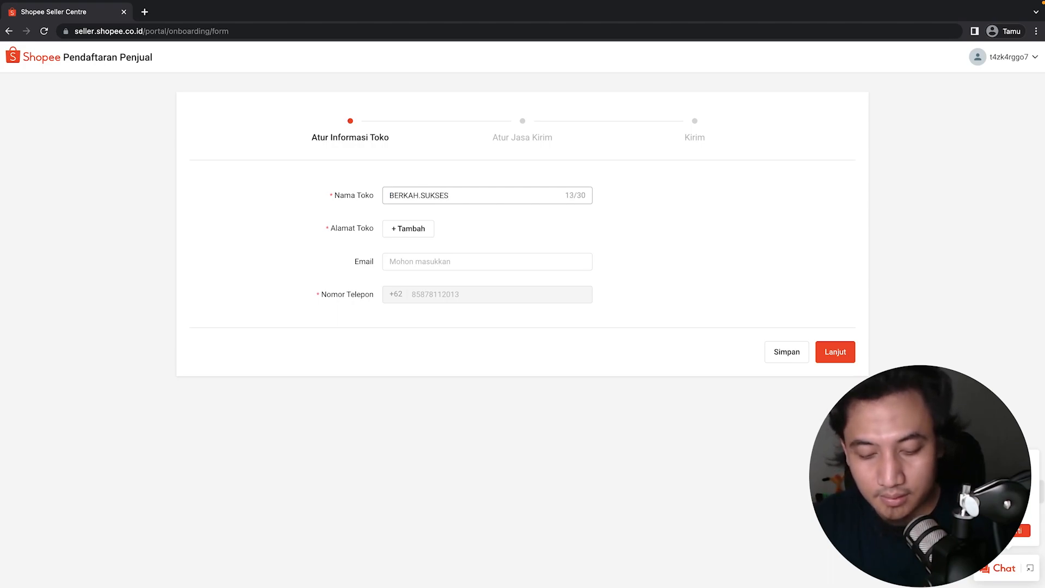
type(".ID")
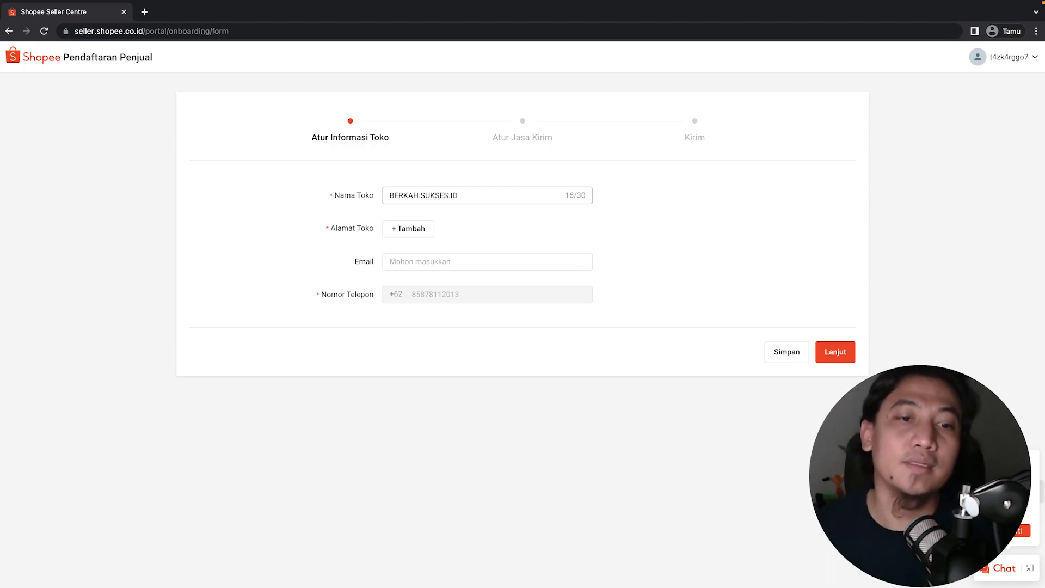
left_click(420, 232)
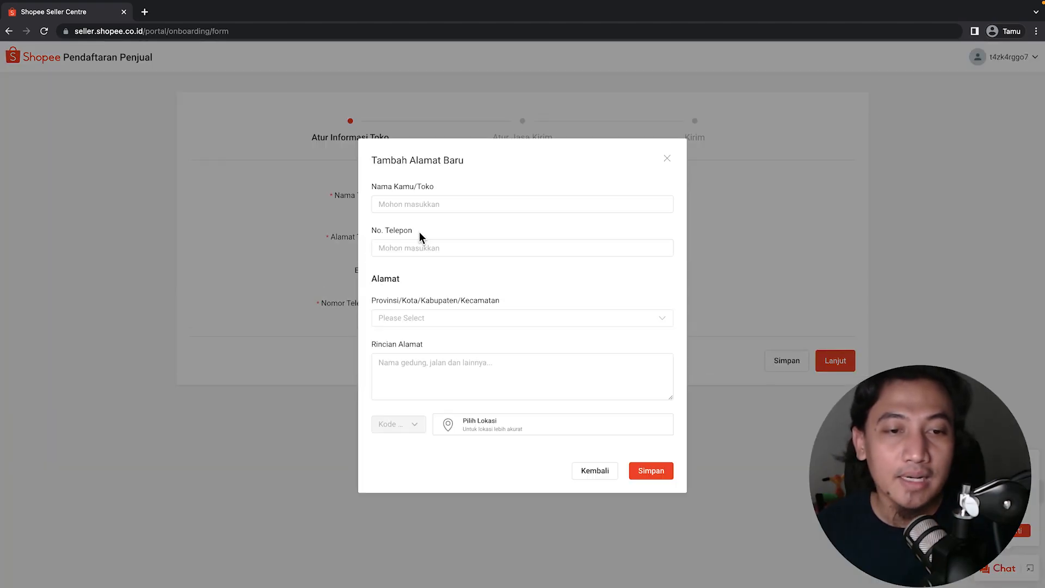
Close the address dialog with Kembali and replace the shop name with 'SUKSES.BERKAH.ID'.
left_click(592, 472)
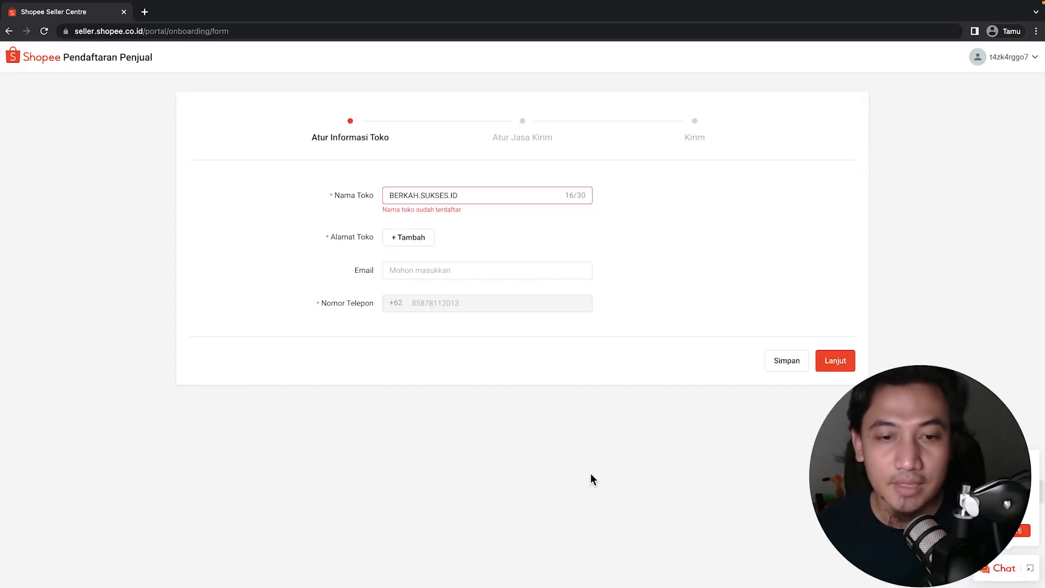
left_click(461, 195)
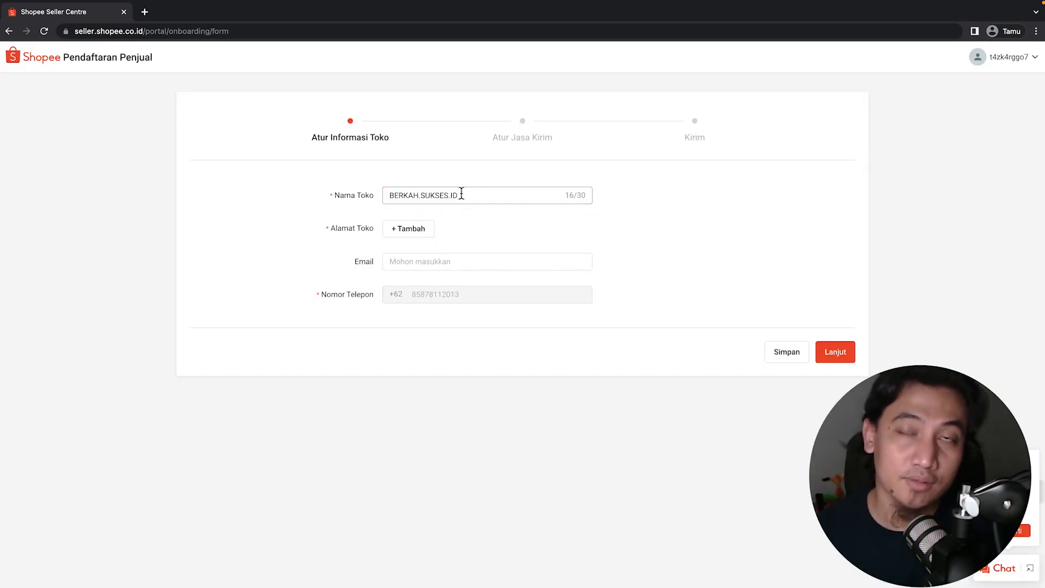
left_click_drag(469, 196, 396, 195)
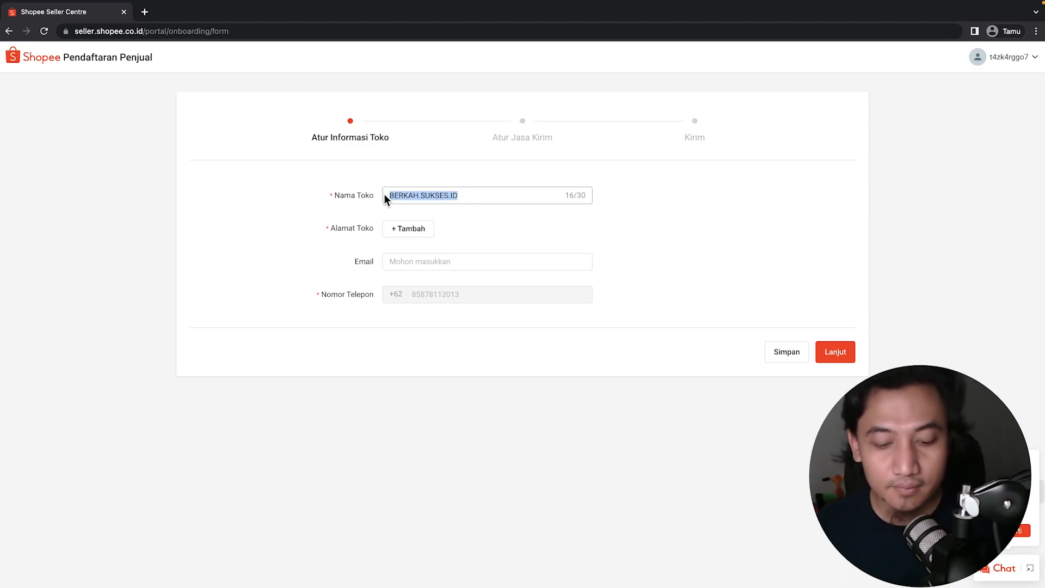
type("SUKSES.BERKAH")
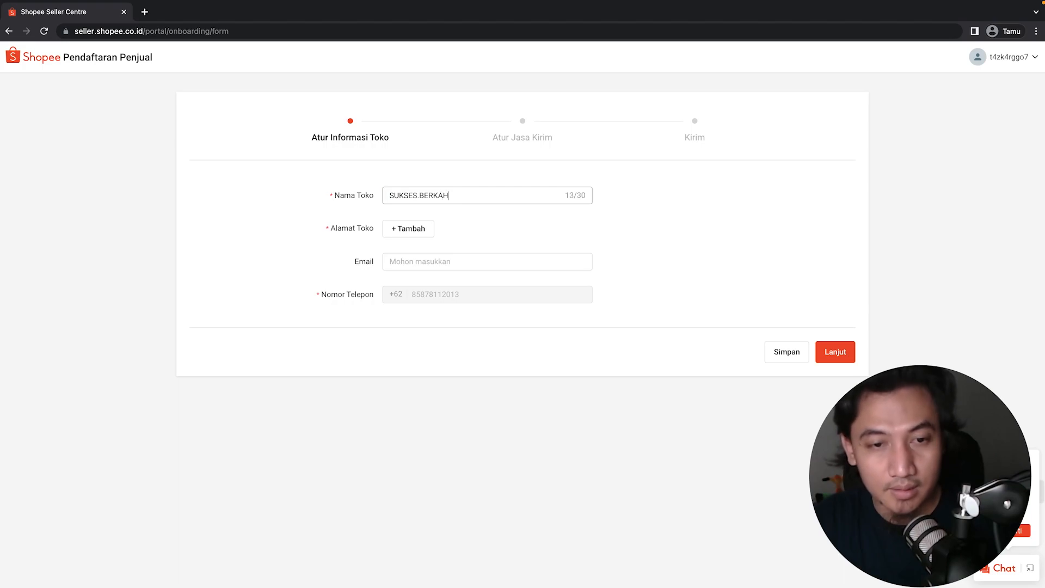
type(".ID")
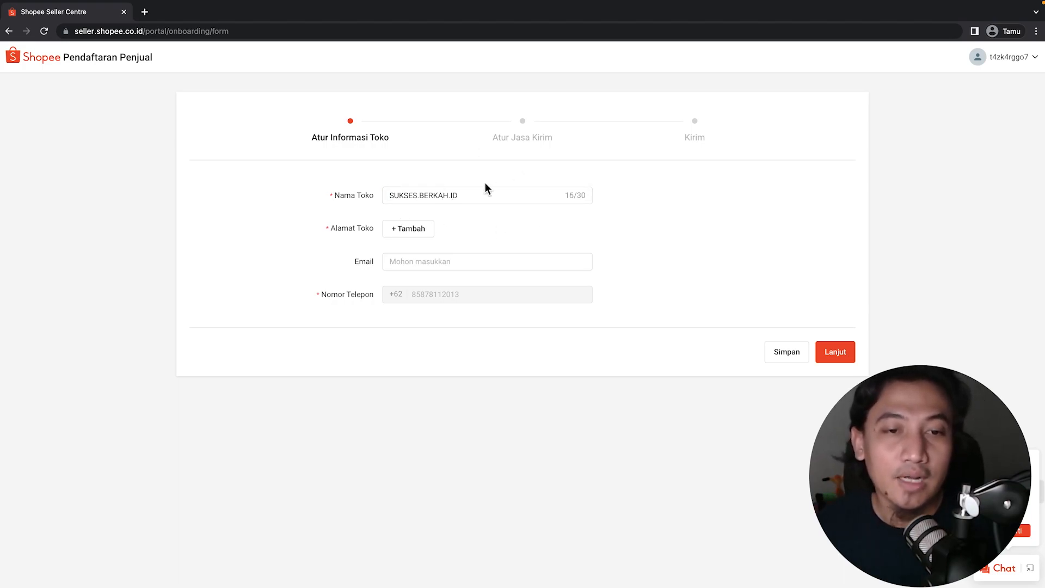
Add a new address with contact name 'BERKAH SUKSES' and the shop's phone number.
left_click(411, 236)
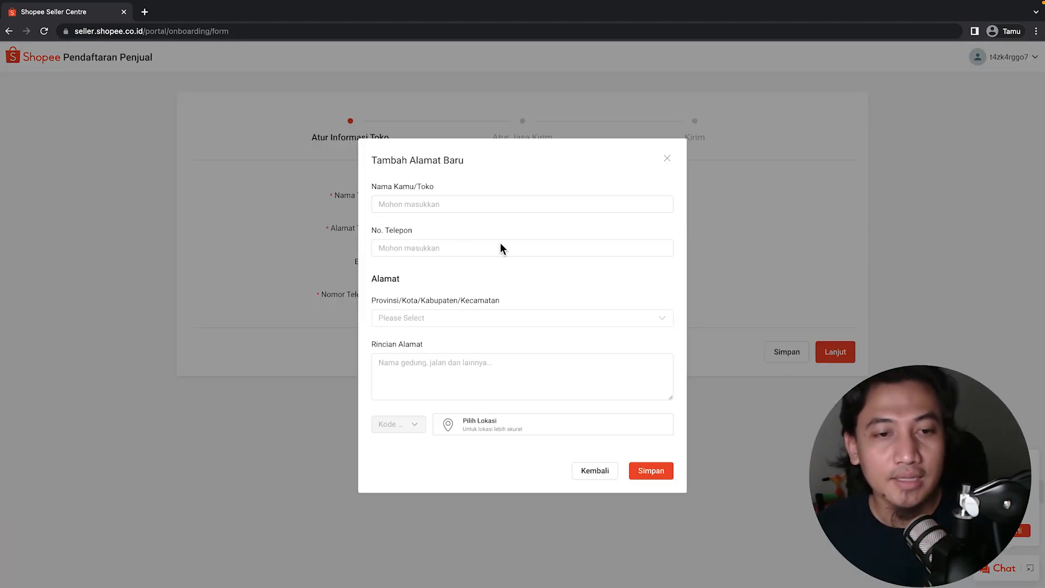
left_click(418, 205)
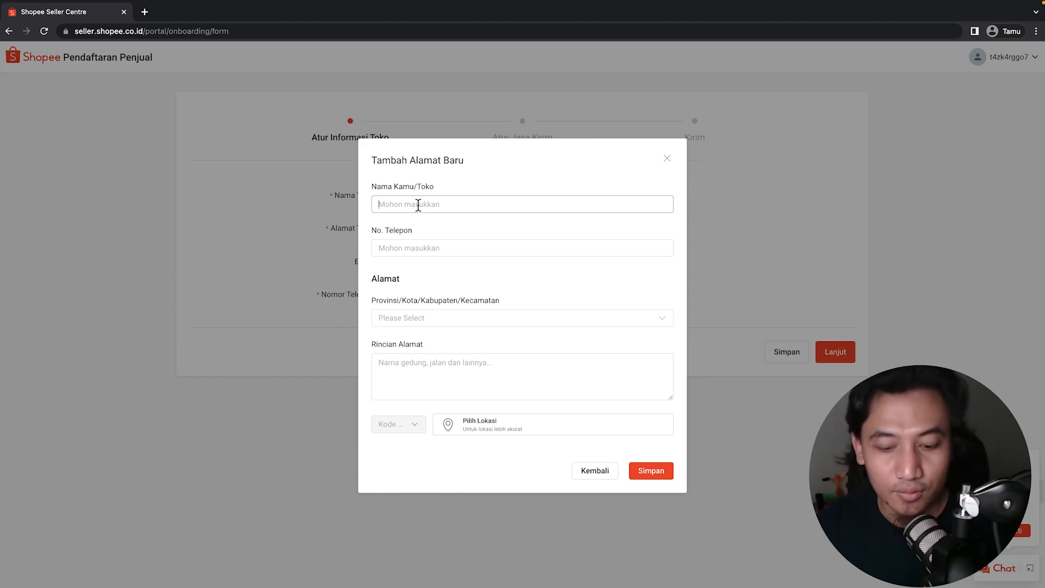
type("BERKAH ")
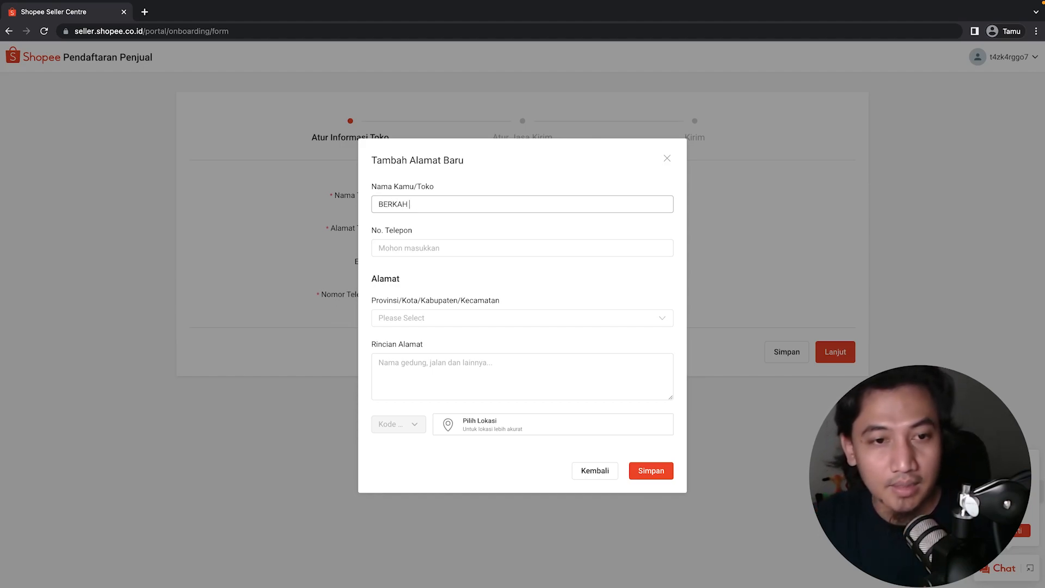
type("SUKSES")
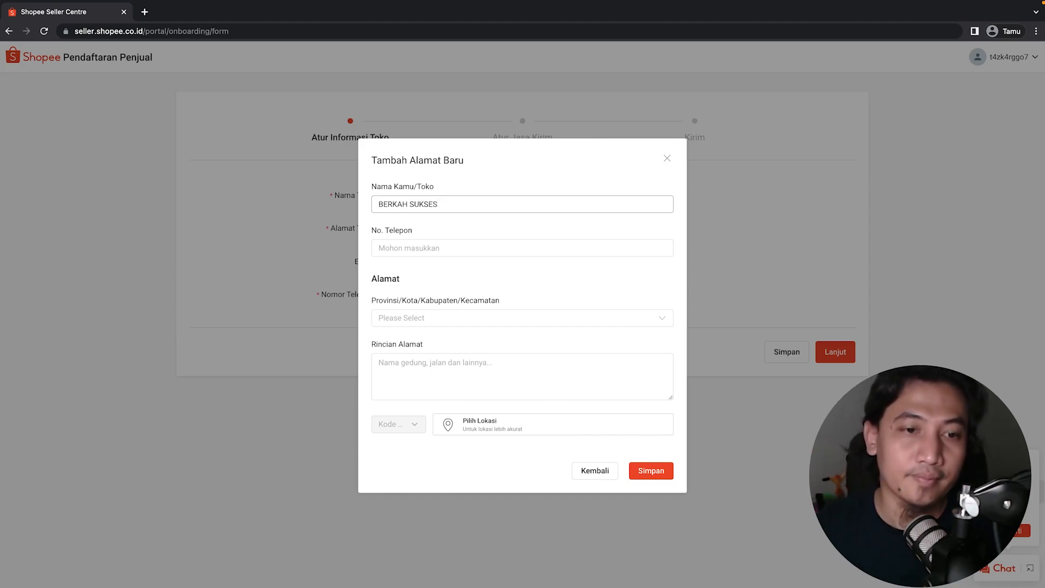
left_click(424, 248)
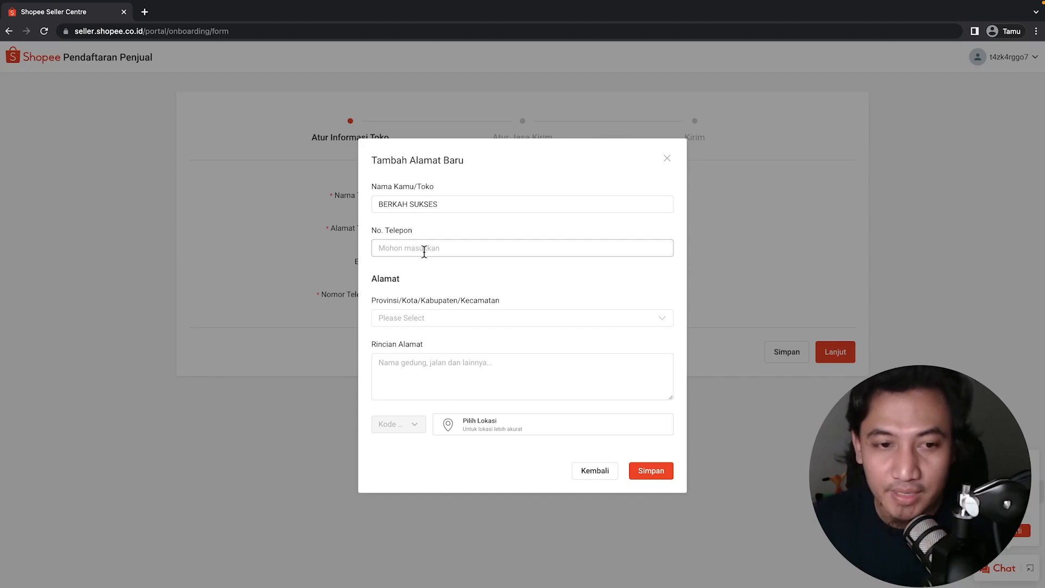
type("085")
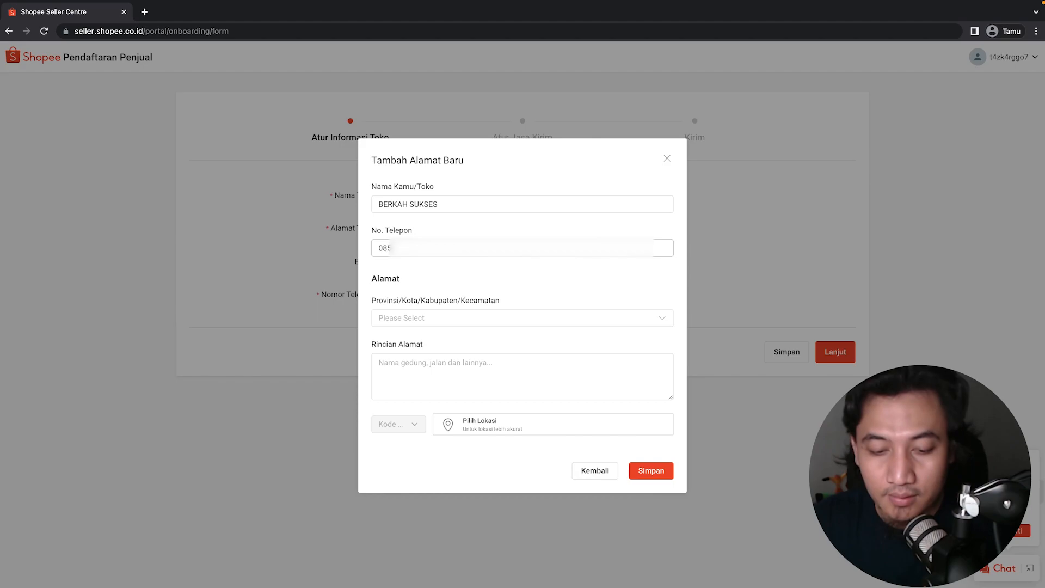
type("**")
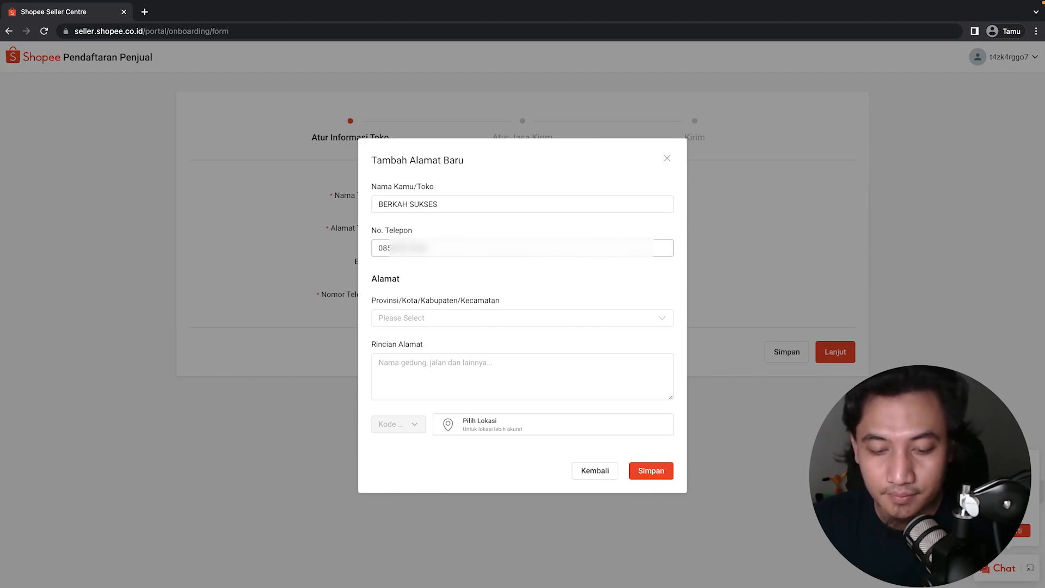
left_click(442, 320)
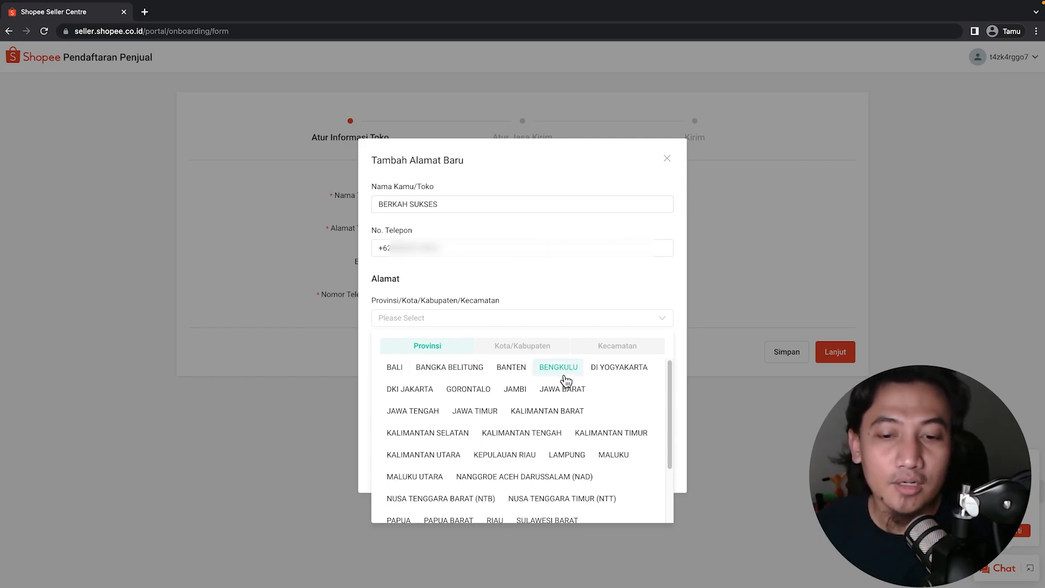
Choose DI Yogyakarta, Kota Yogyakarta and Umbulharjo as the shop address region.
left_click(618, 371)
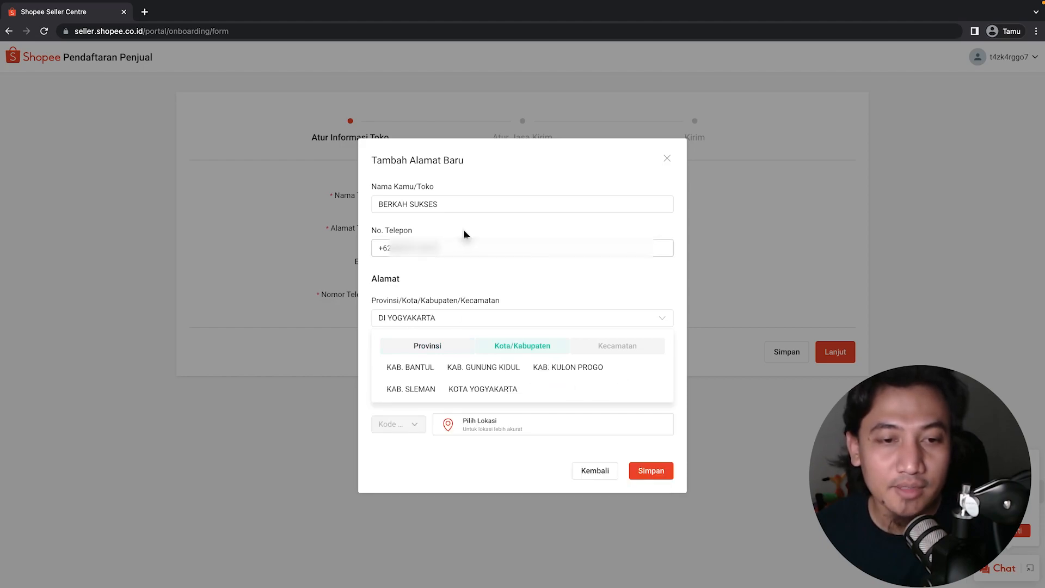
left_click(488, 392)
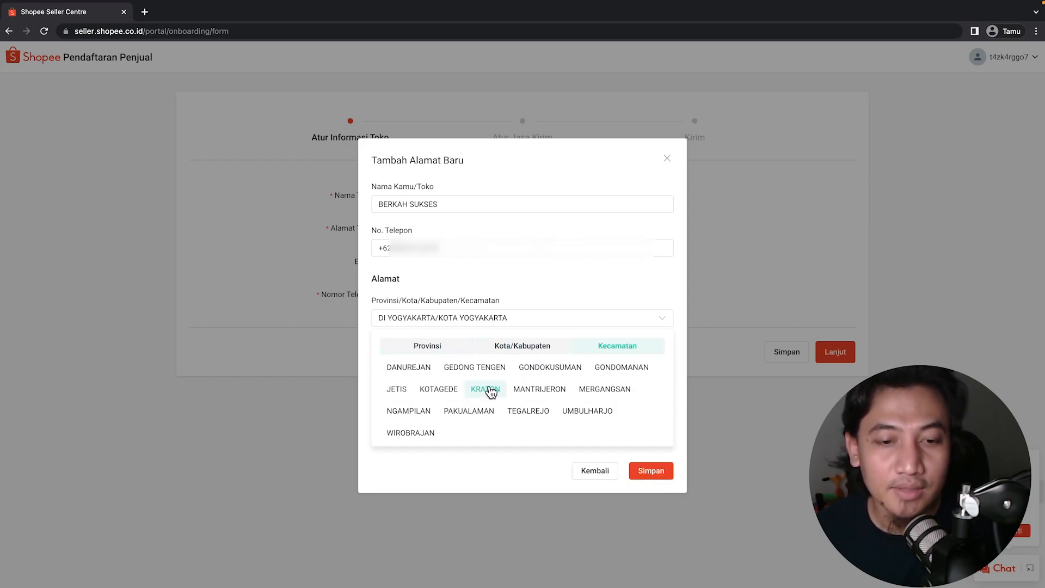
left_click(582, 412)
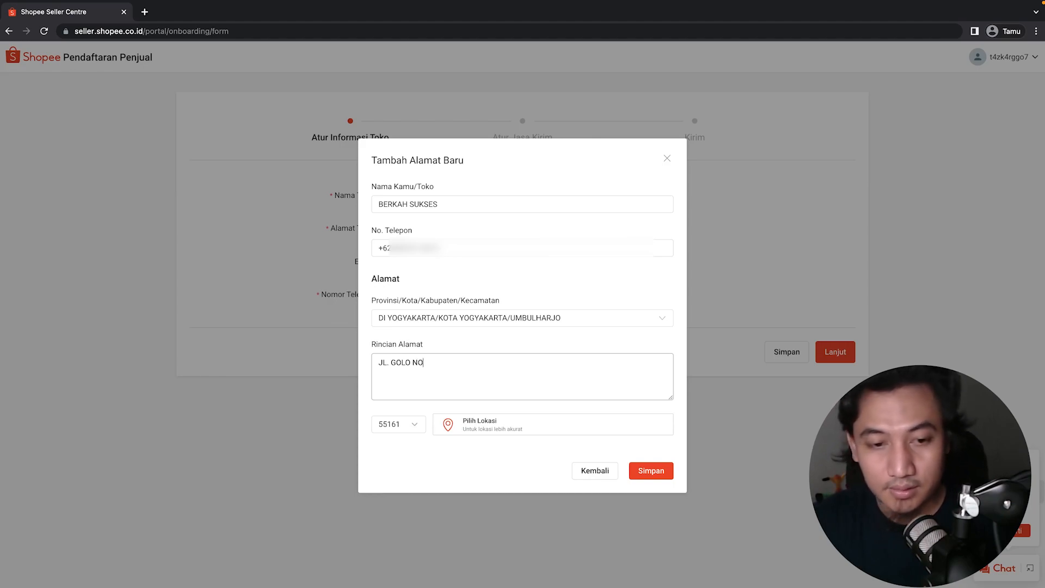
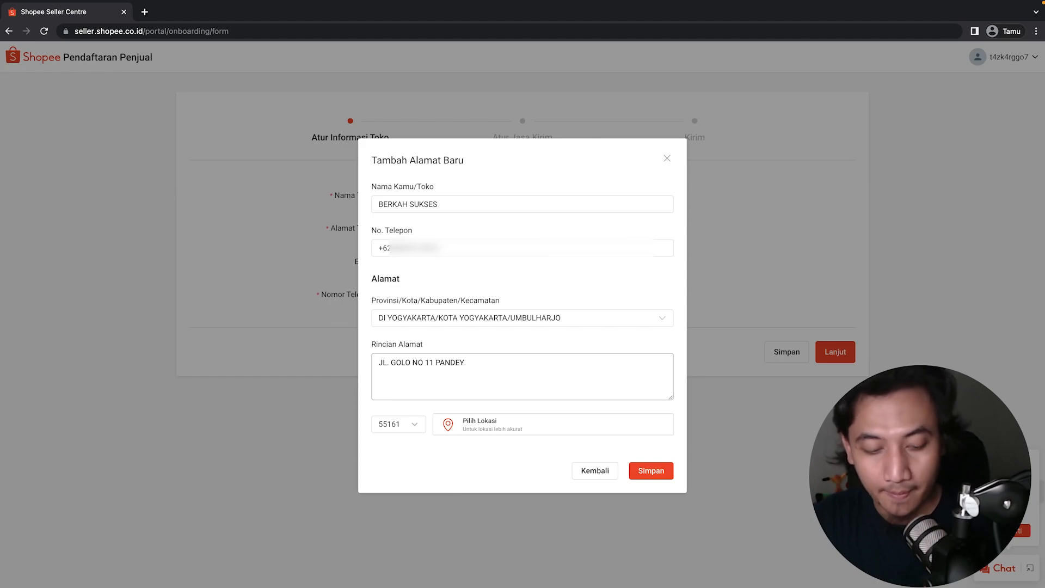
left_click(427, 426)
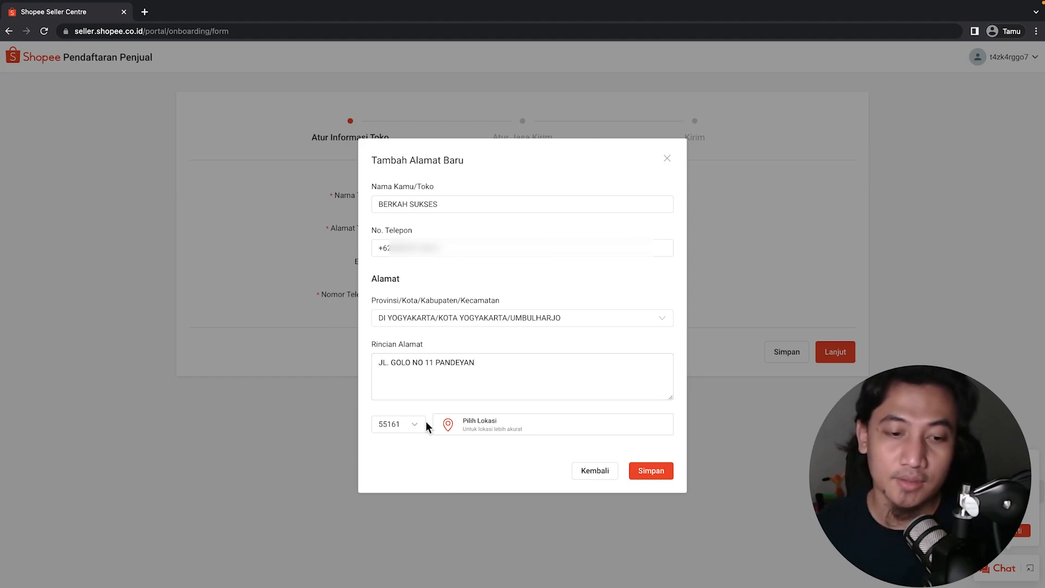
left_click(661, 475)
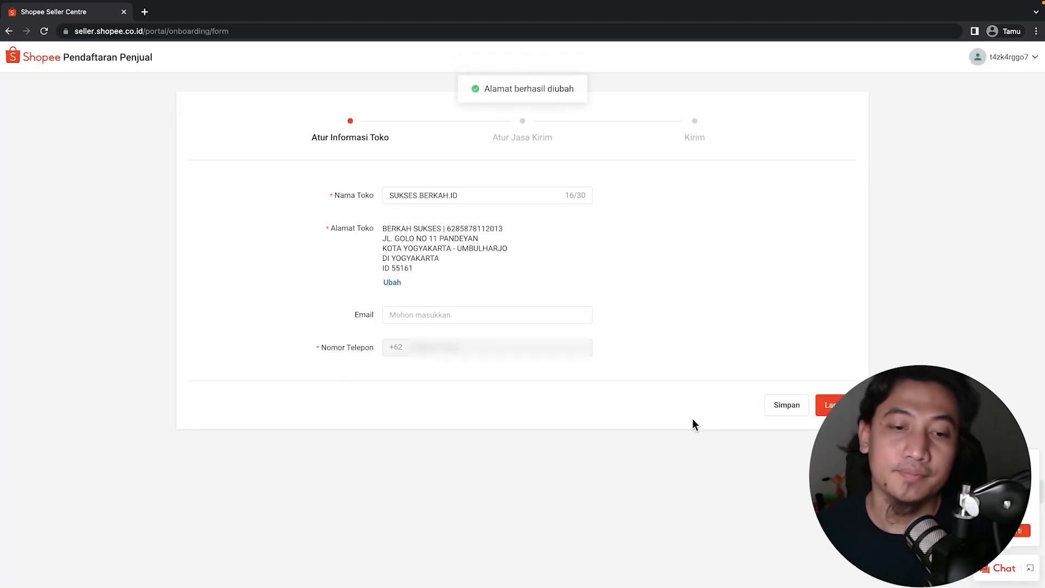
Fill in the shop e-mail from the suggestion and continue to Atur Jasa Kirim.
left_click(457, 313)
key("super+v")
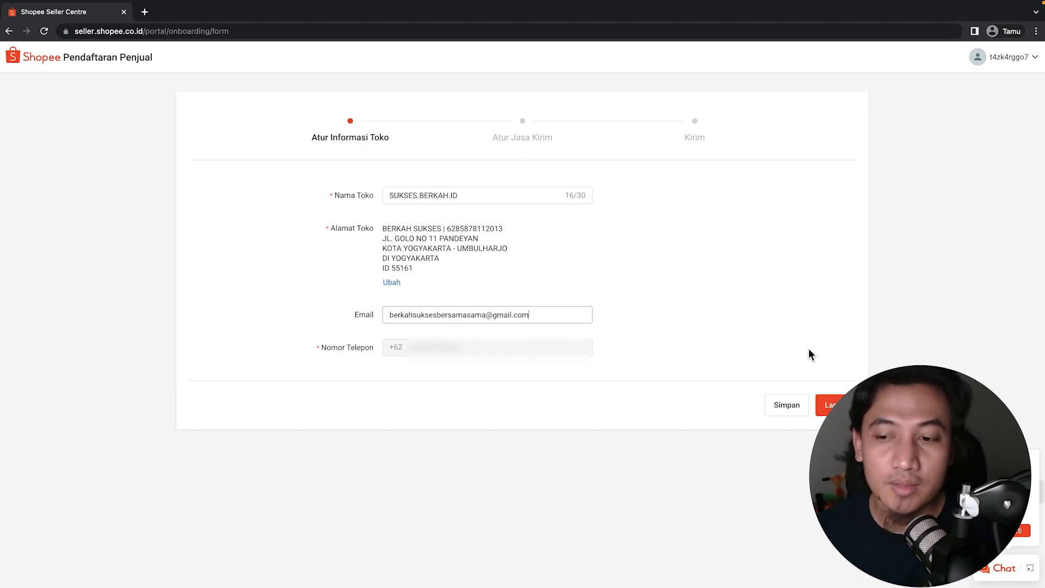
left_click(830, 406)
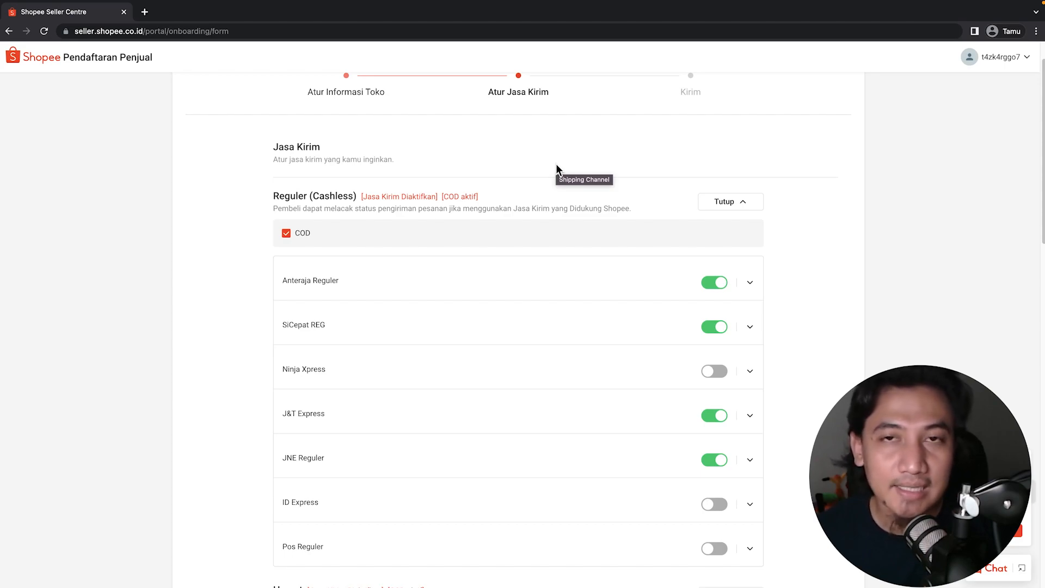
scroll(556, 169, "down", 1)
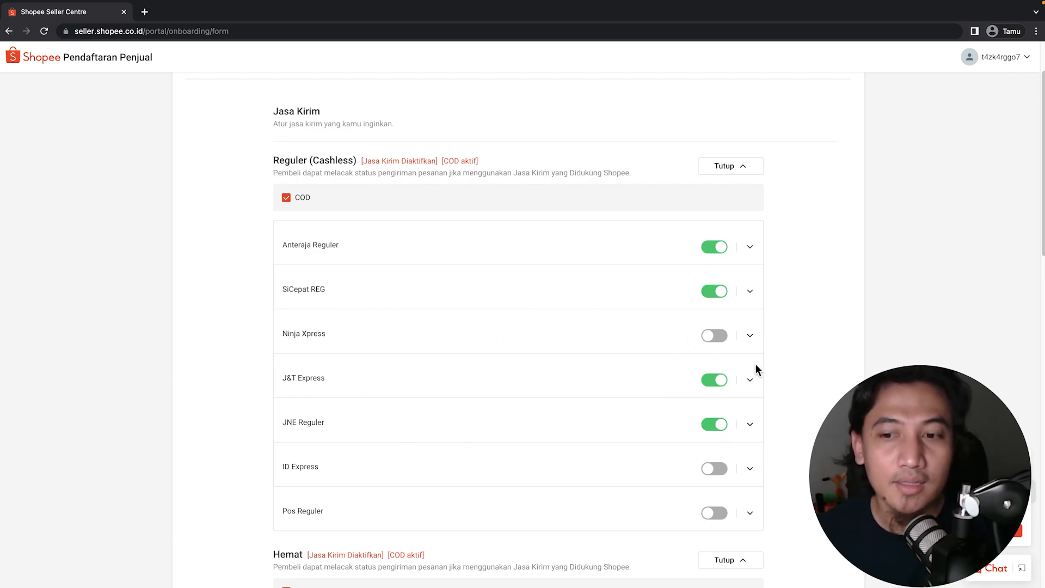
scroll(746, 331, "down", 2)
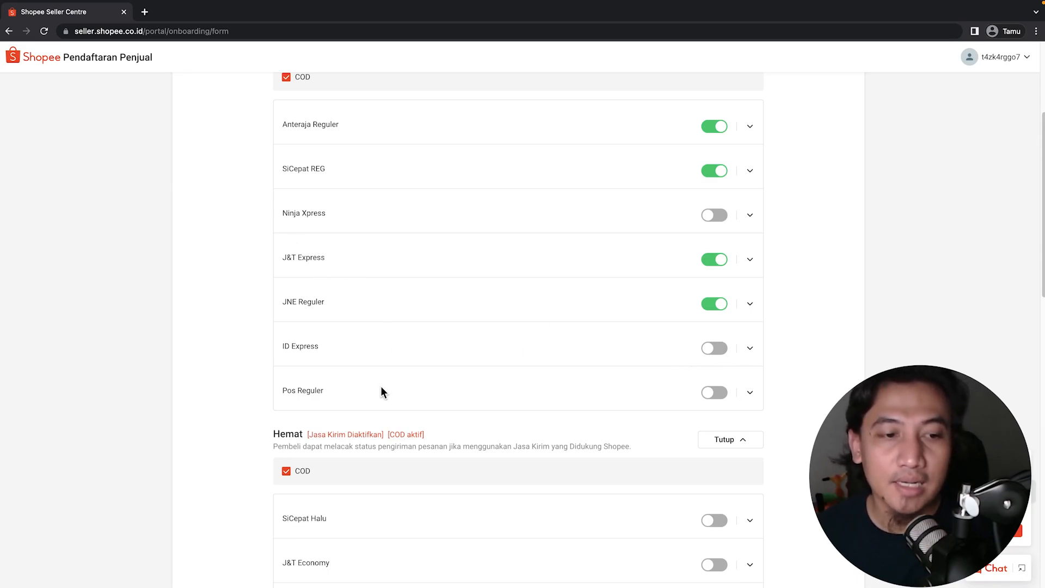
scroll(468, 389, "down", 5)
scroll(475, 390, "down", 5)
scroll(474, 390, "down", 5)
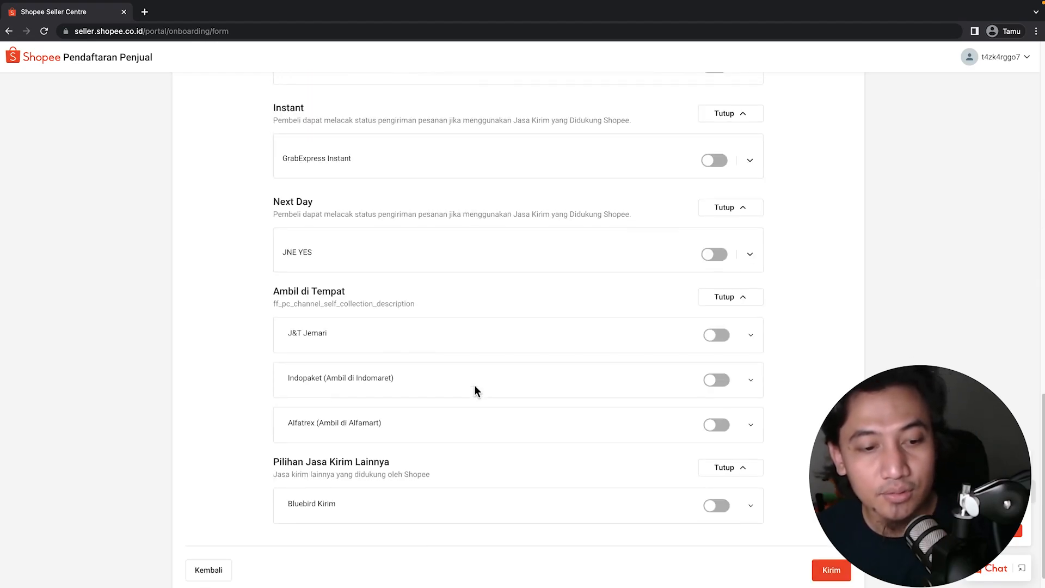
scroll(474, 385, "up", 8)
scroll(474, 387, "up", 8)
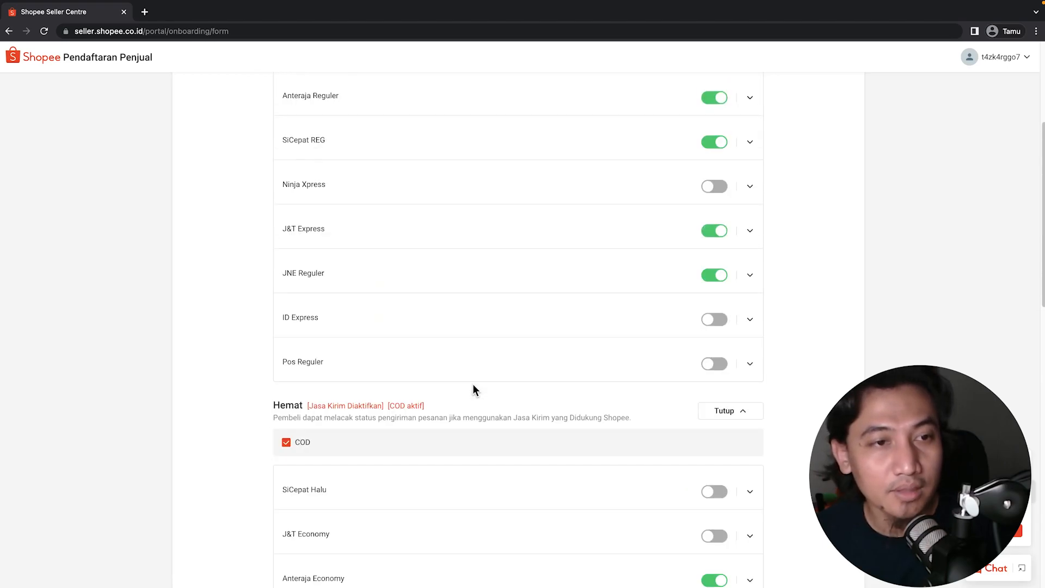
scroll(473, 388, "down", 3)
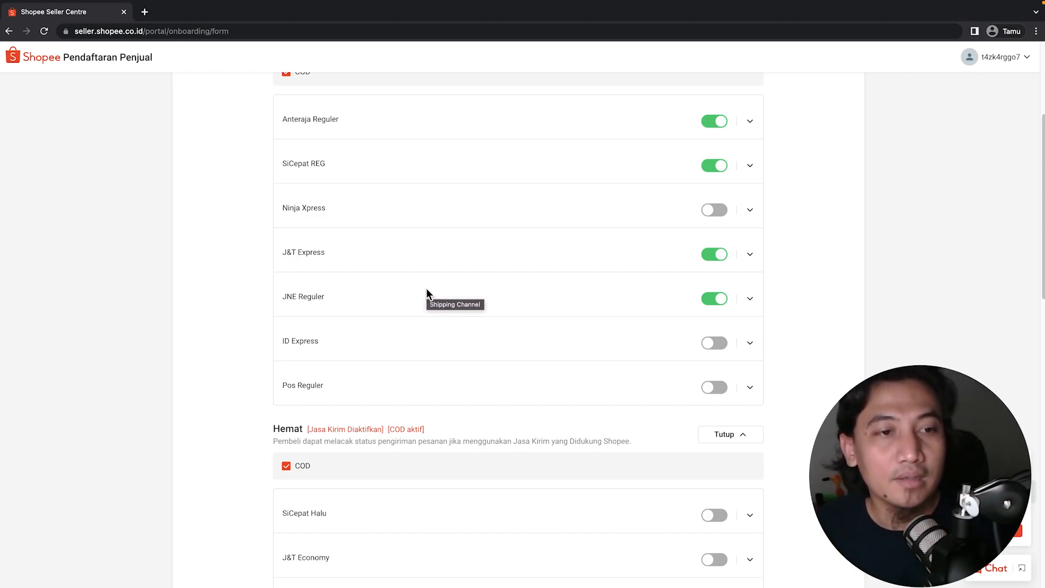
scroll(599, 275, "up", 2)
scroll(603, 283, "down", 4)
scroll(604, 285, "down", 2)
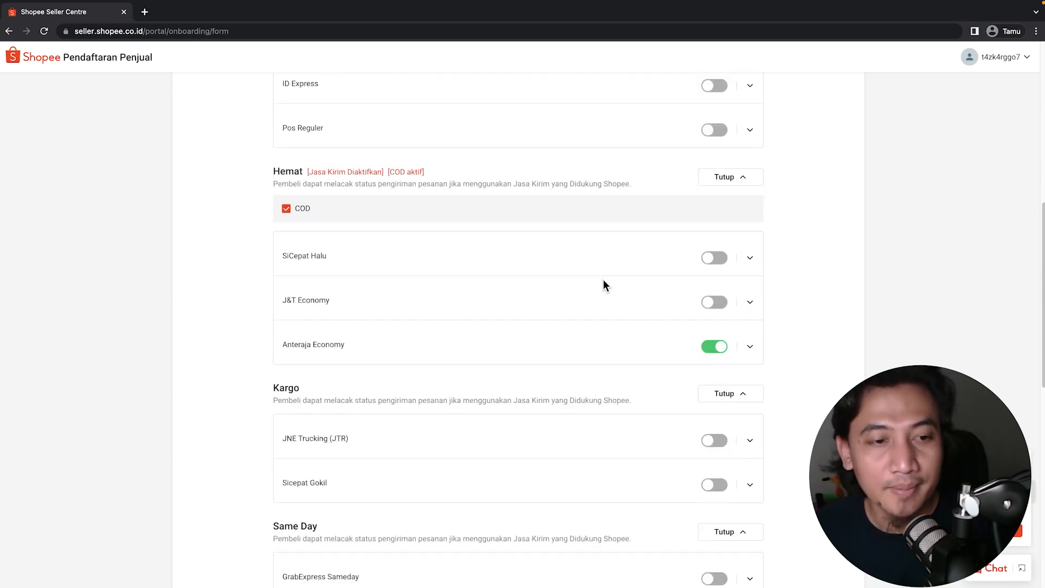
scroll(559, 279, "up", 4)
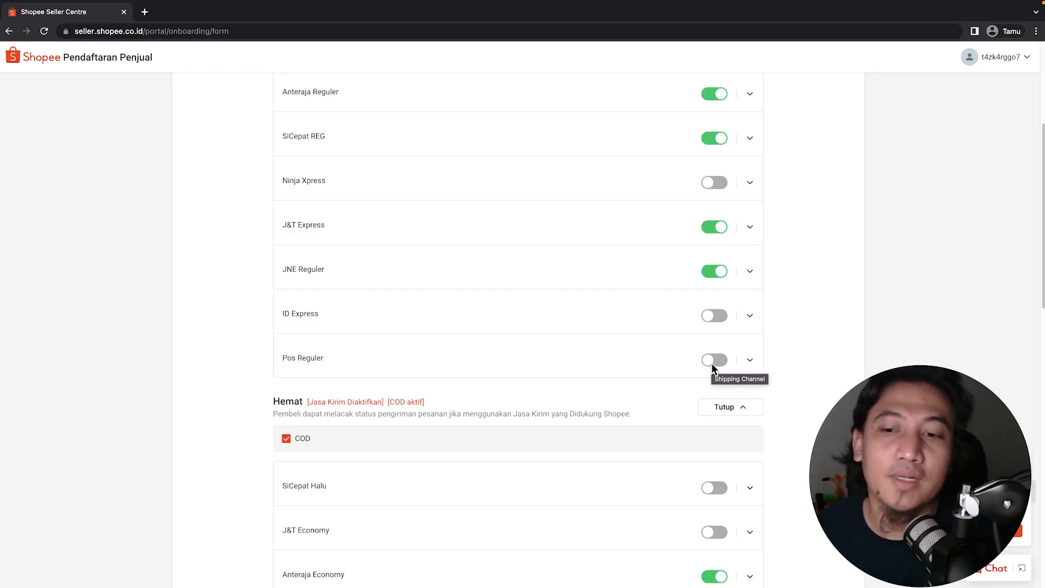
scroll(686, 334, "down", 4)
scroll(675, 332, "up", 7)
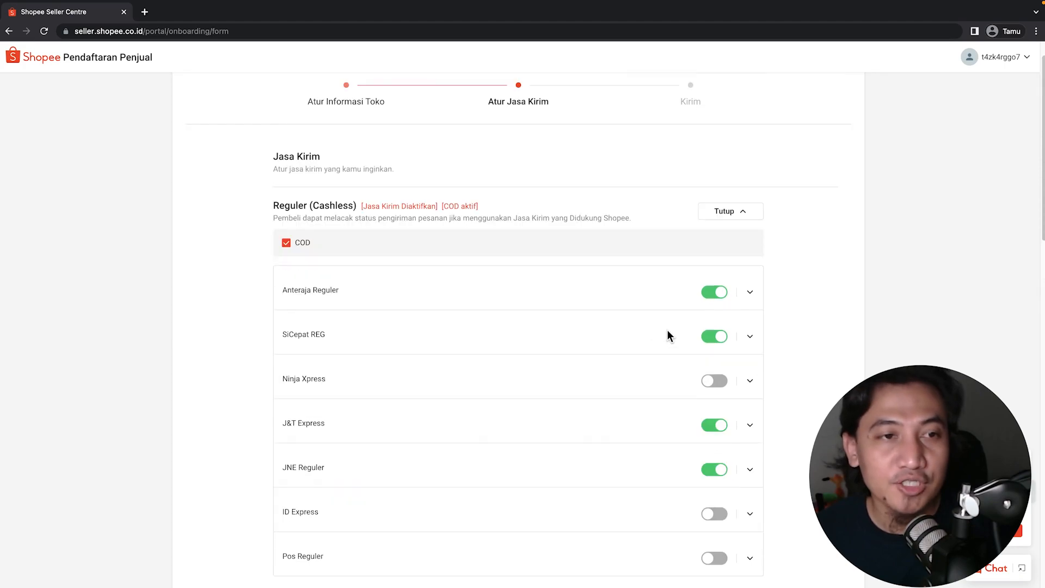
Turn off COD for regular shipping and enable SiCepat Halu, confirming the notices.
left_click(300, 242)
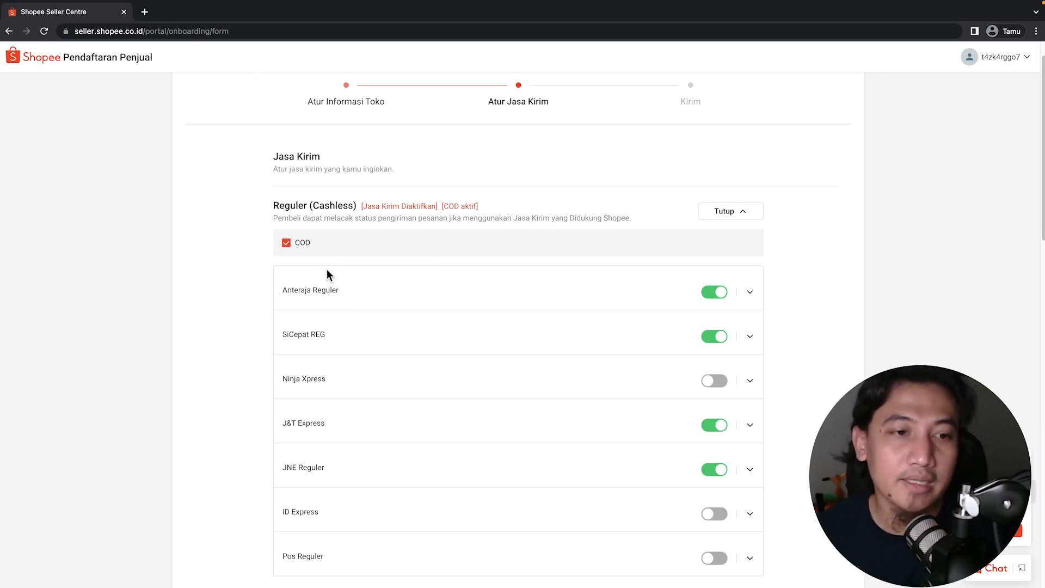
scroll(467, 311, "down", 7)
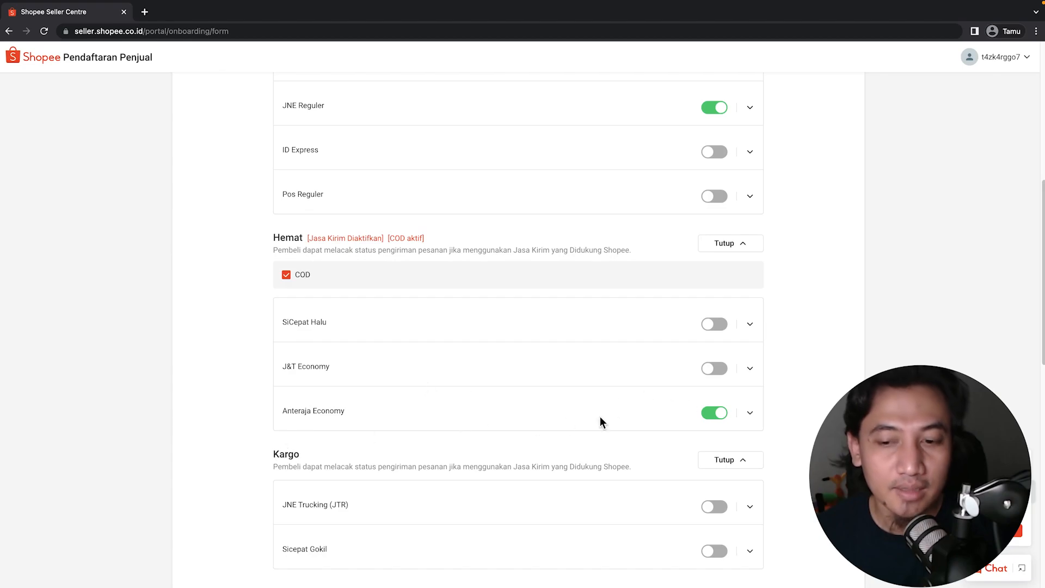
left_click(715, 368)
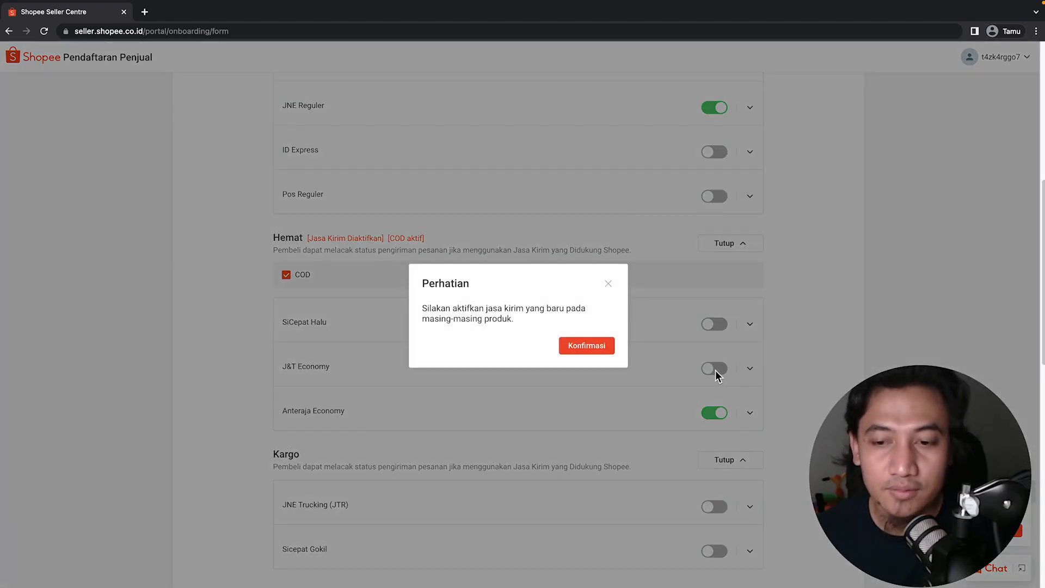
left_click(581, 351)
left_click(714, 324)
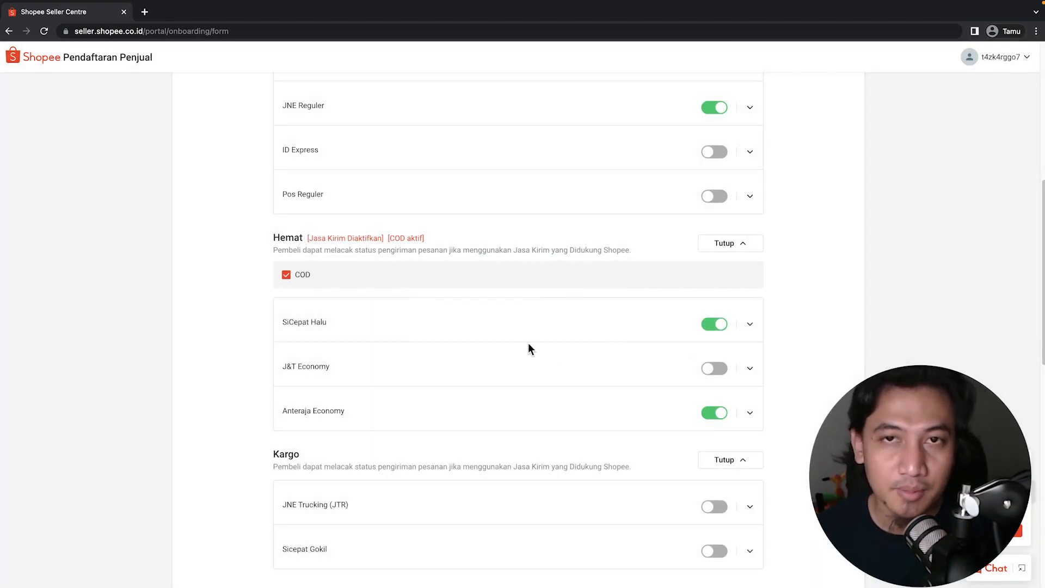
Enable JNE Trucking (JTR) cargo shipping, confirm the notices, and submit the shipping setup.
scroll(613, 375, "down", 3)
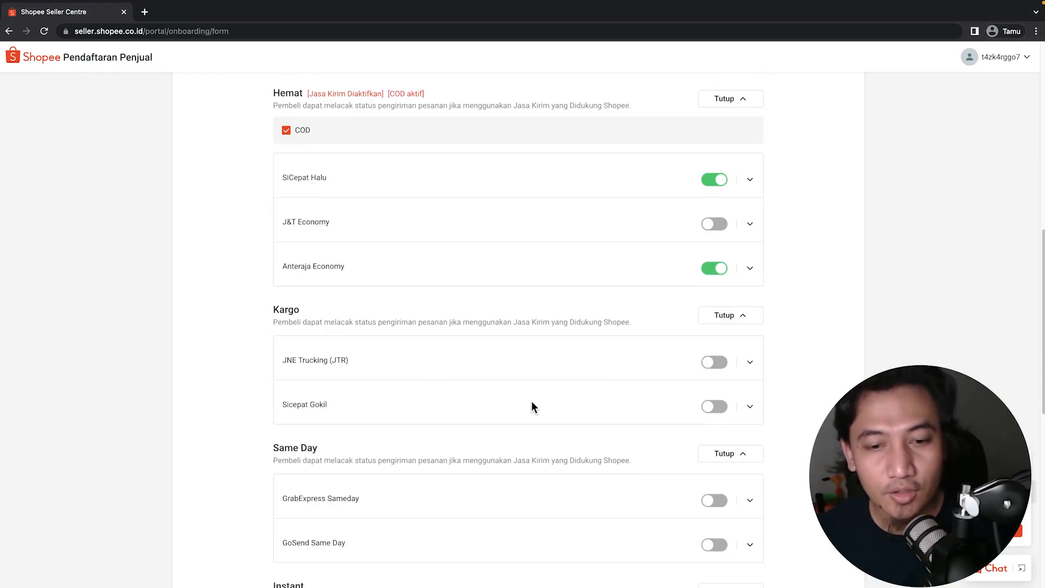
left_click(714, 362)
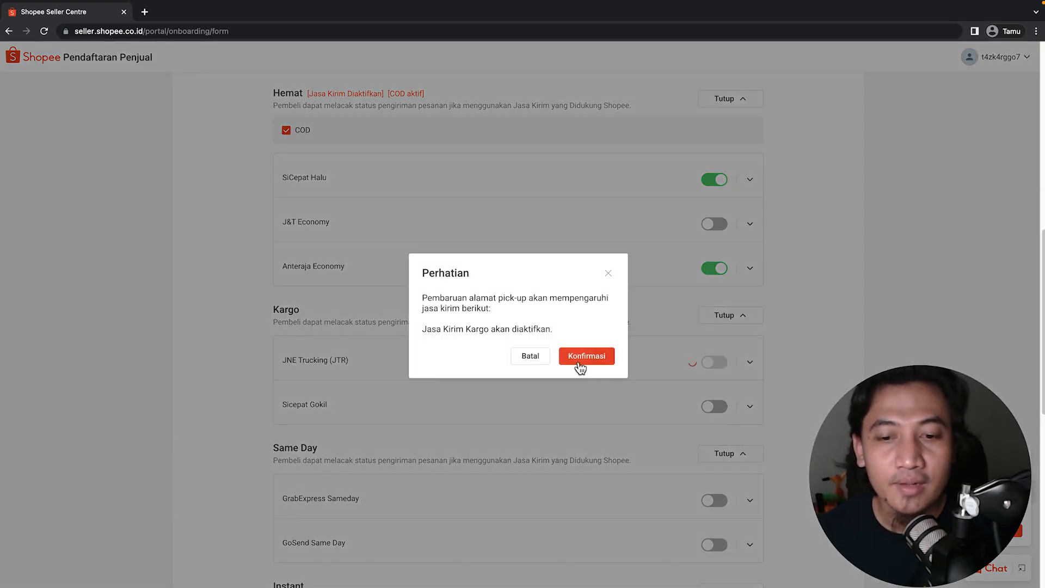
left_click(579, 360)
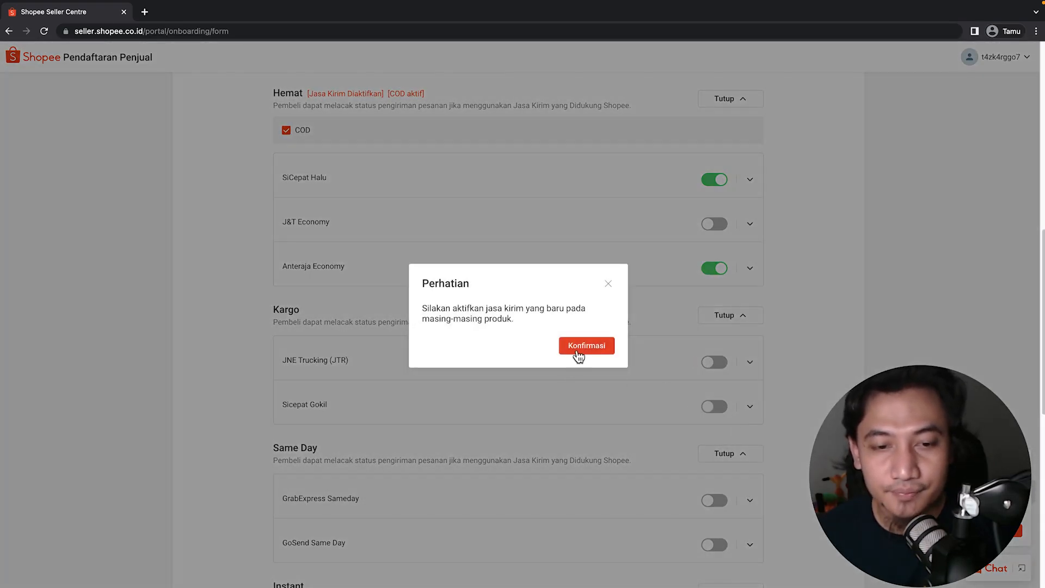
left_click(579, 351)
scroll(671, 433, "down", 9)
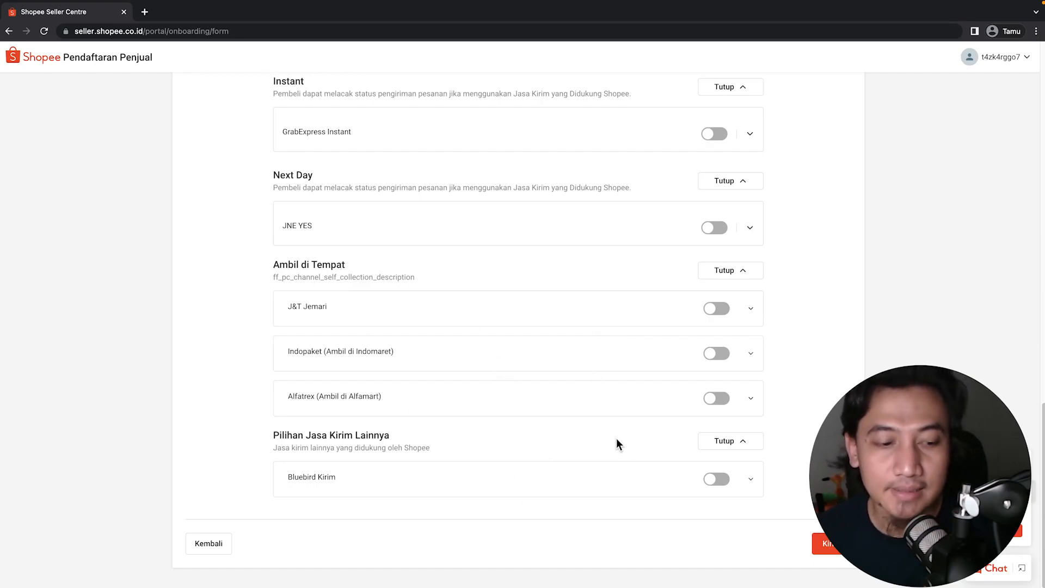
scroll(616, 441, "up", 4)
scroll(617, 438, "up", 12)
scroll(618, 442, "down", 16)
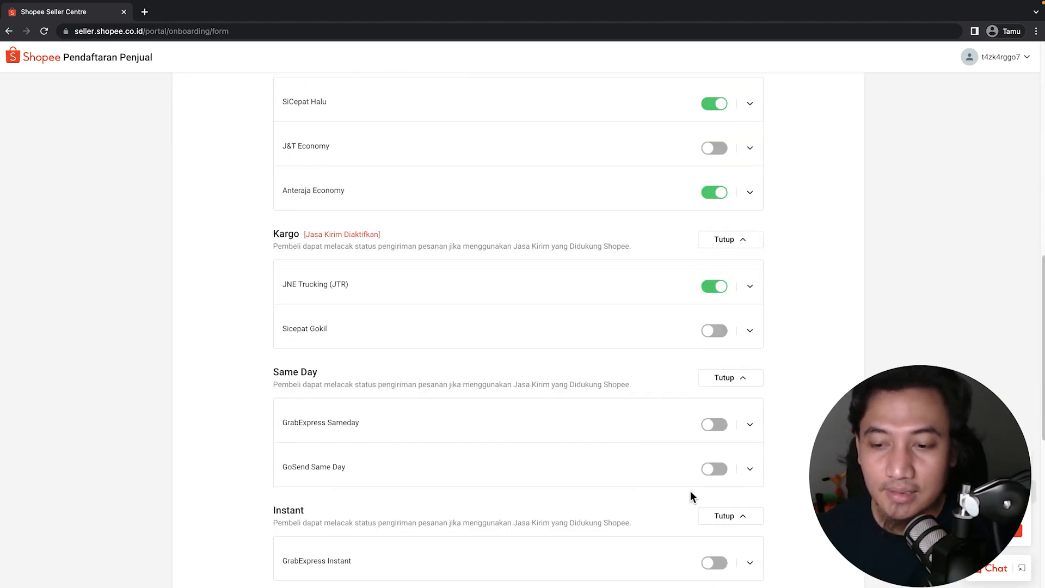
left_click(825, 543)
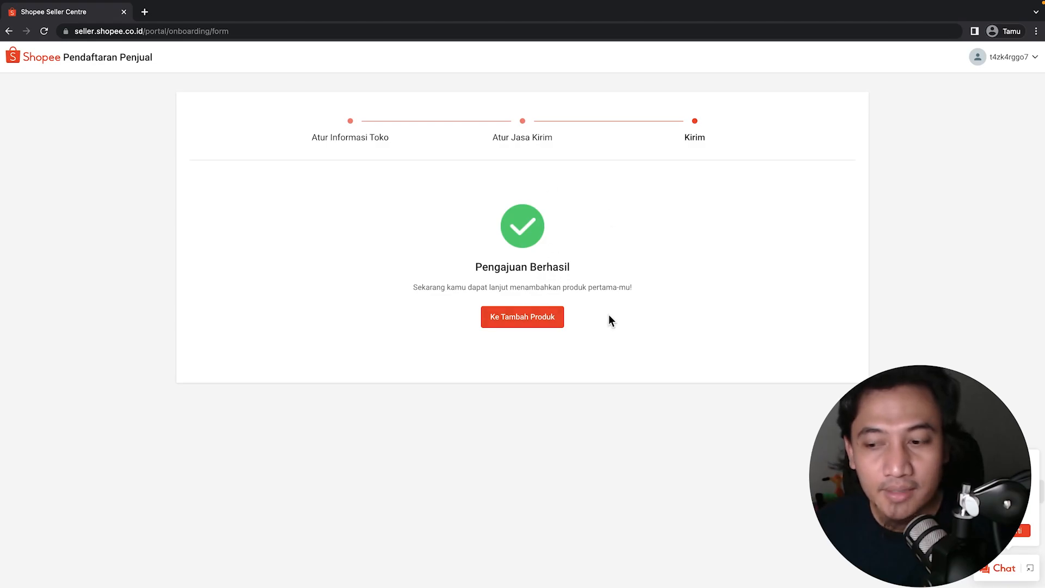
Discard the blank new product form and return to the Beranda home dashboard.
left_click(520, 321)
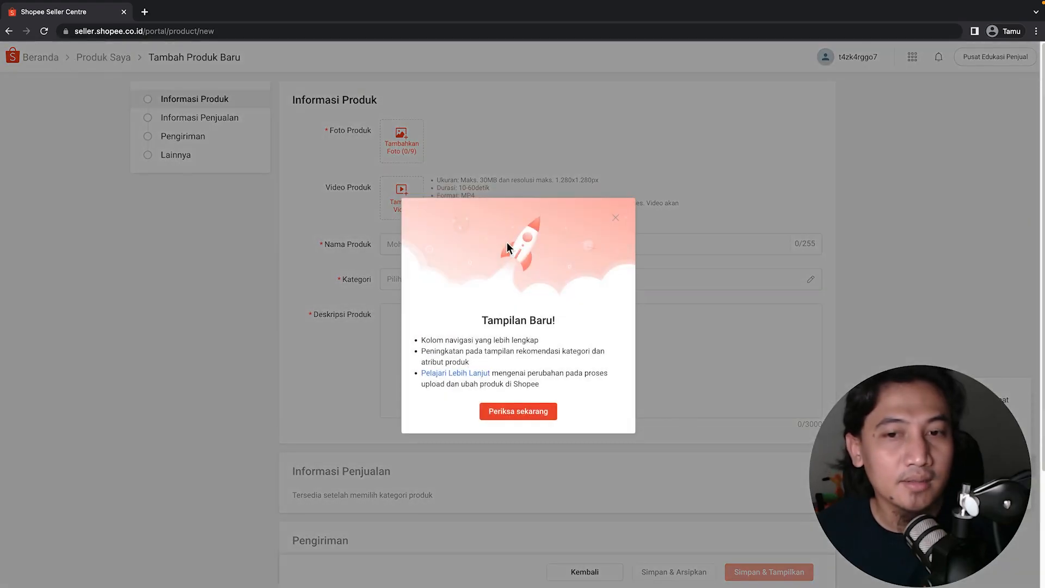
left_click(616, 218)
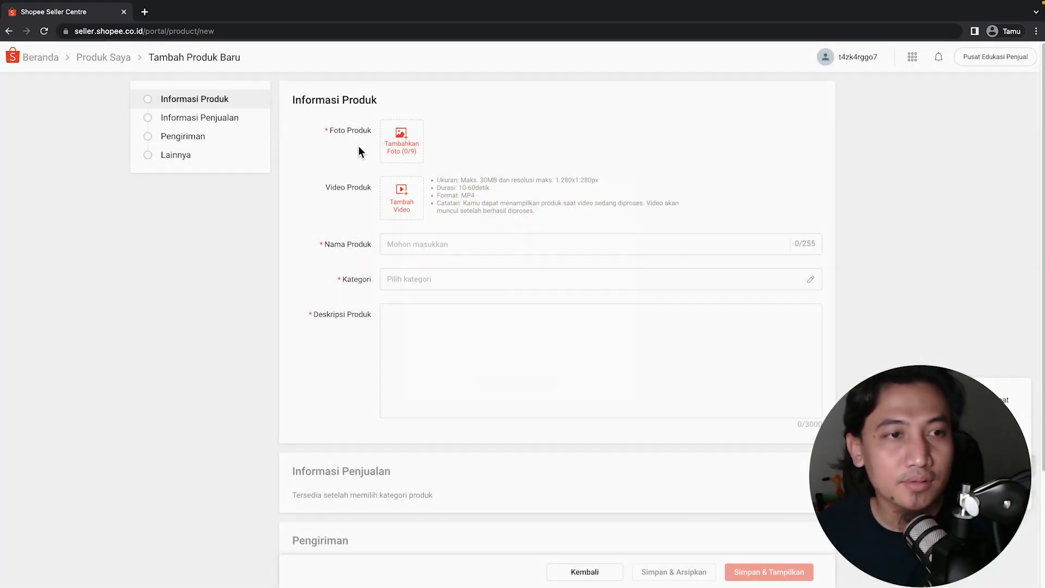
left_click(40, 62)
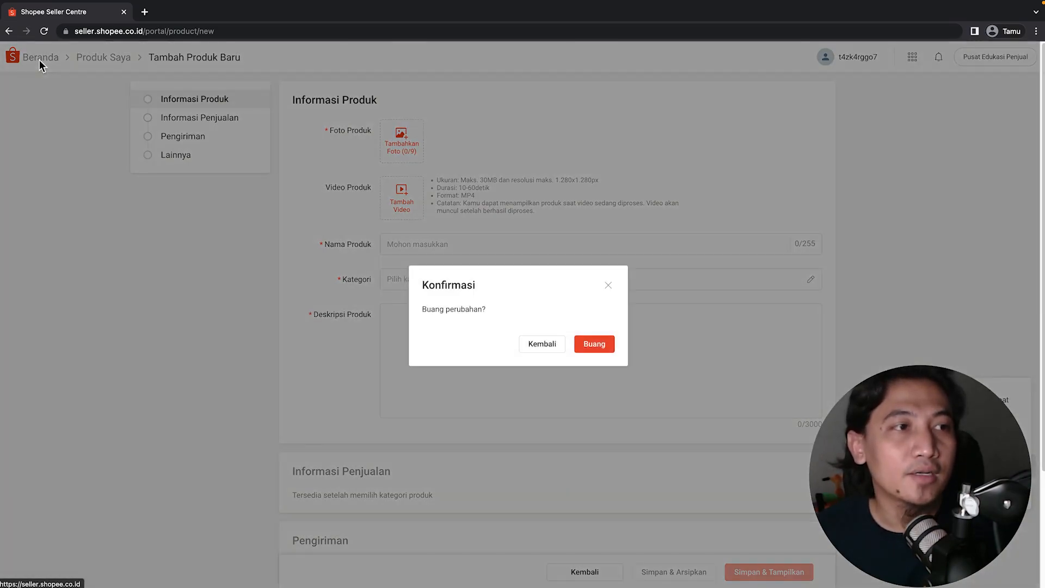
left_click(593, 345)
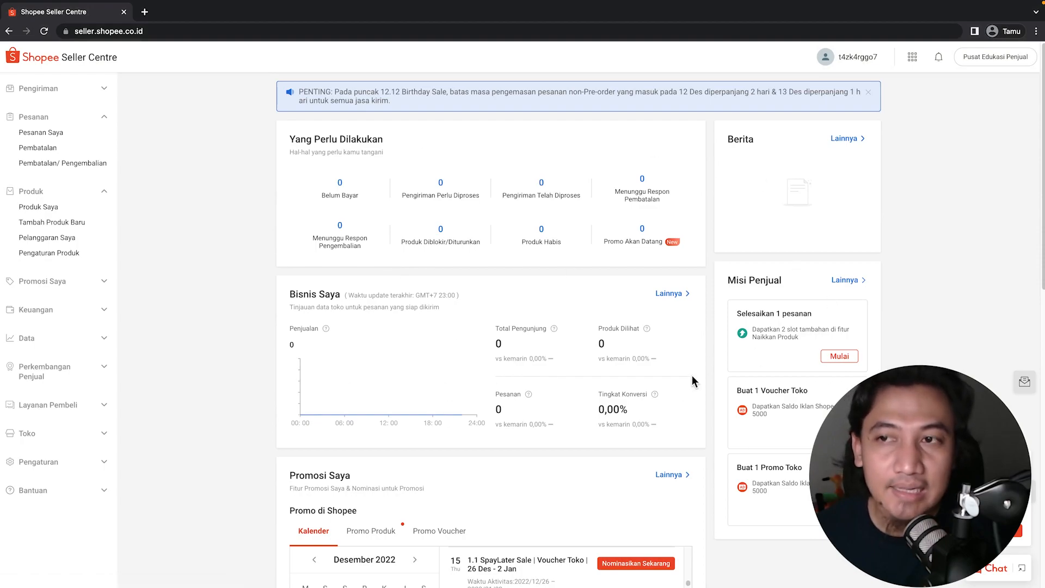
scroll(709, 364, "down", 10)
scroll(692, 385, "up", 10)
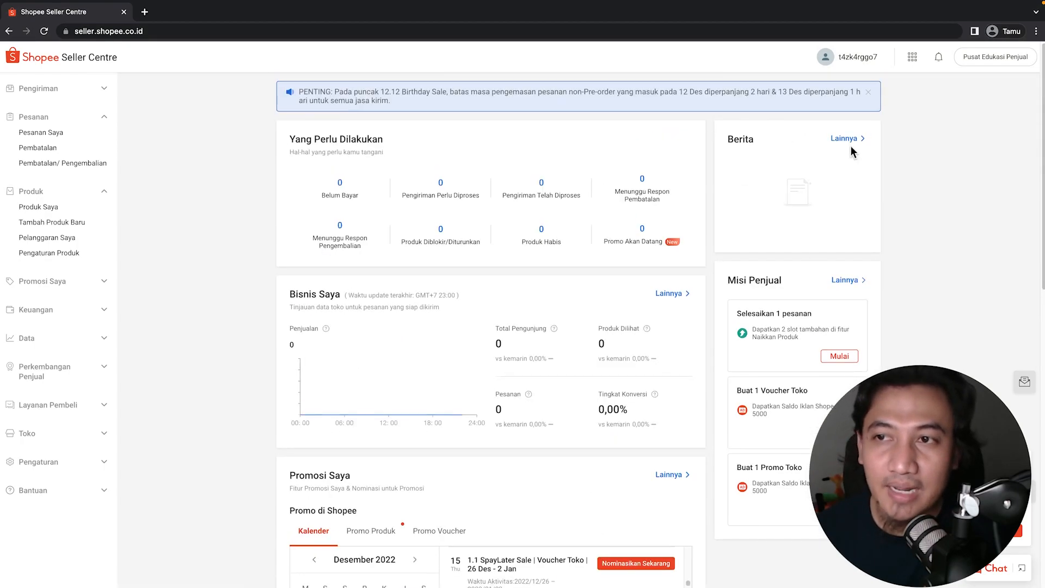
mouse_move(847, 64)
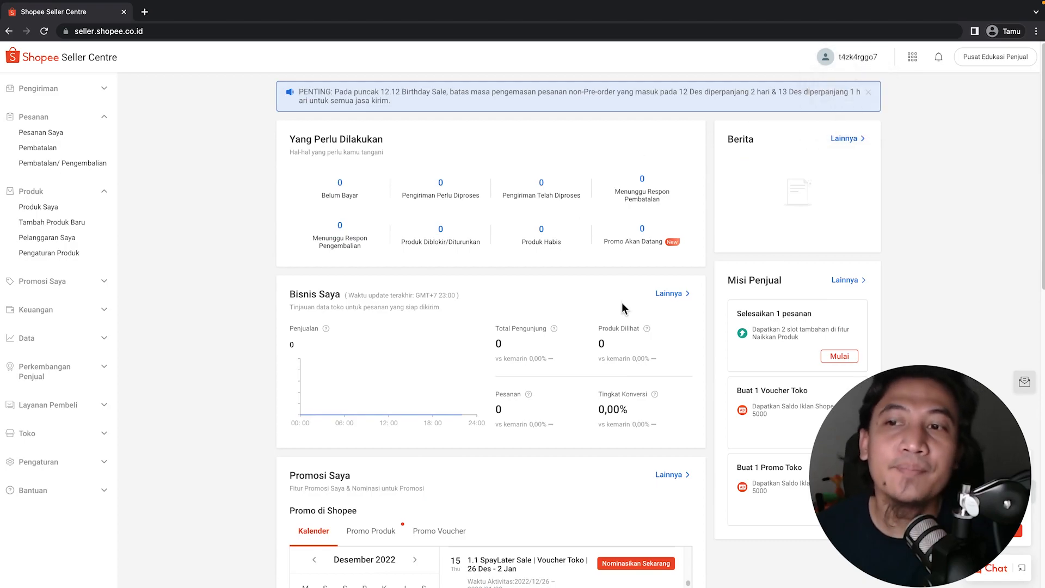
scroll(564, 273, "down", 1)
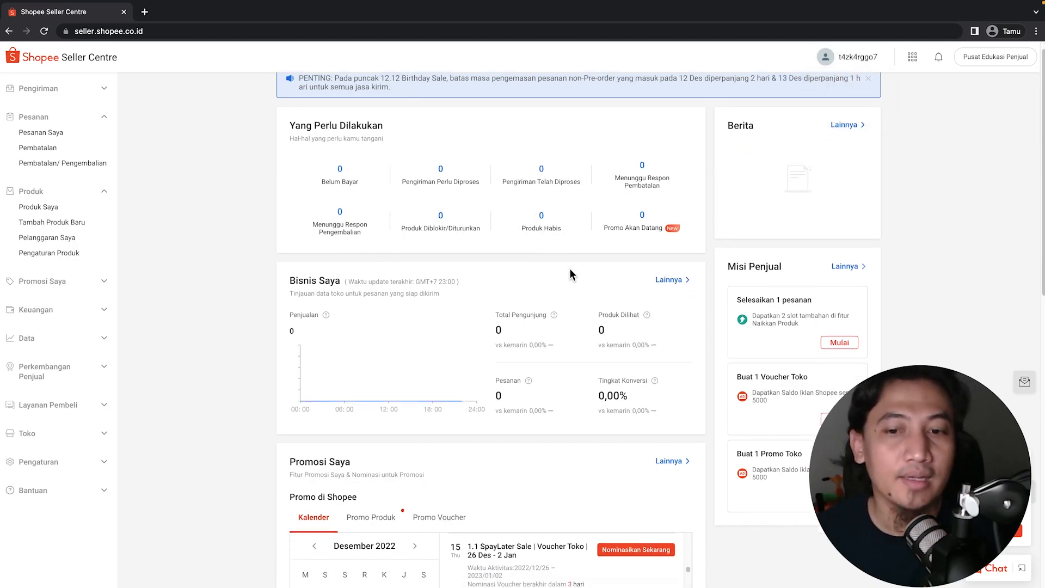
scroll(582, 297, "up", 1)
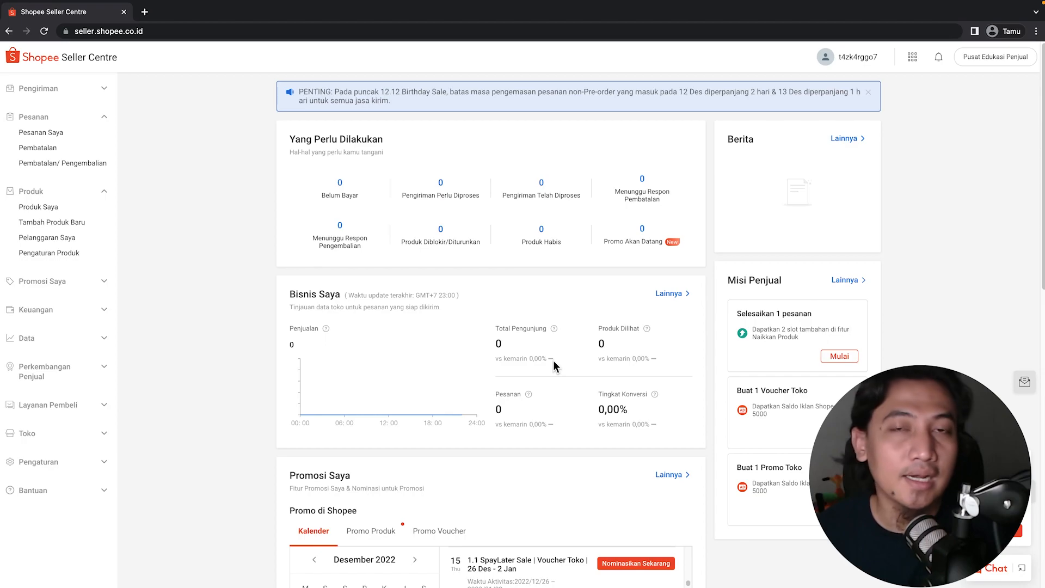
Scroll up and down the seller dashboard to review it.
scroll(511, 362, "down", 3)
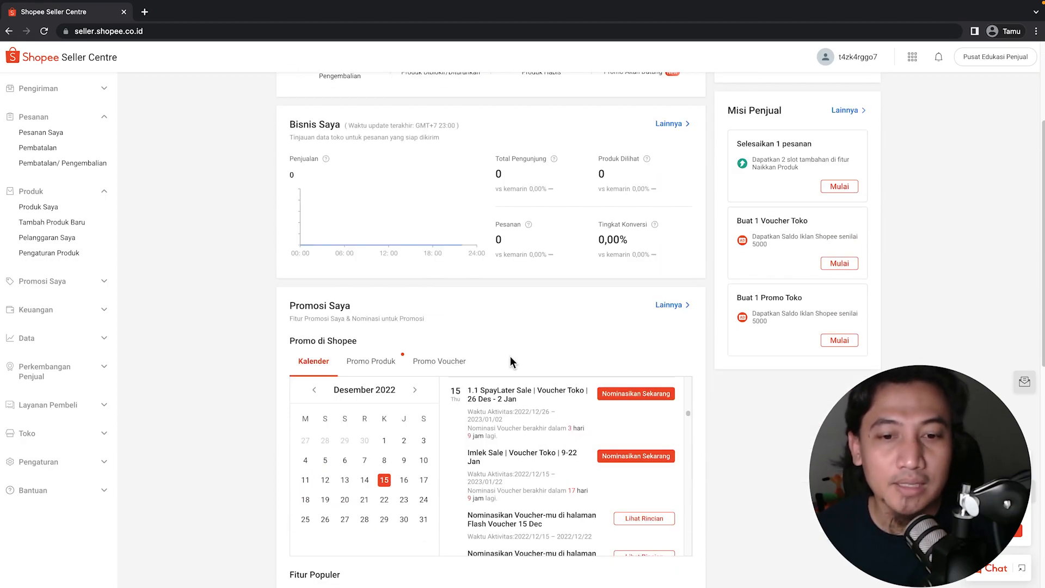
scroll(243, 356, "down", 5)
scroll(583, 364, "up", 6)
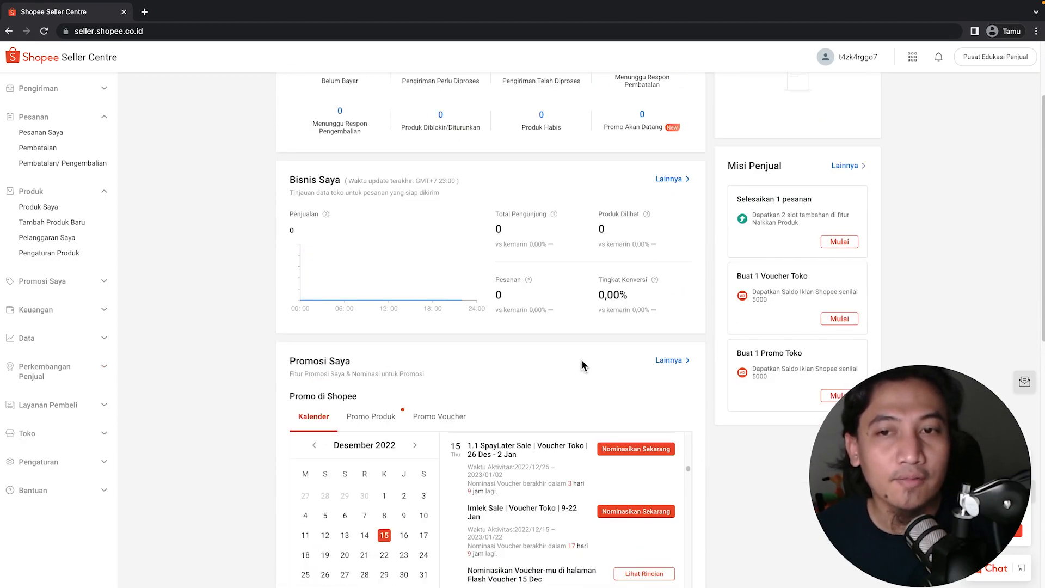
scroll(582, 366, "up", 2)
scroll(73, 329, "down", 10)
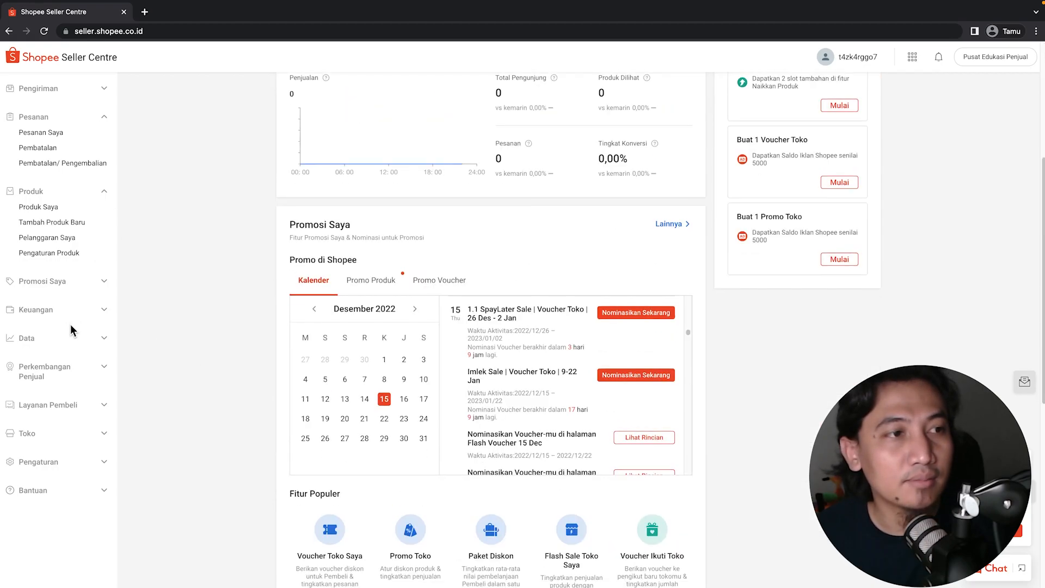
scroll(707, 329, "up", 10)
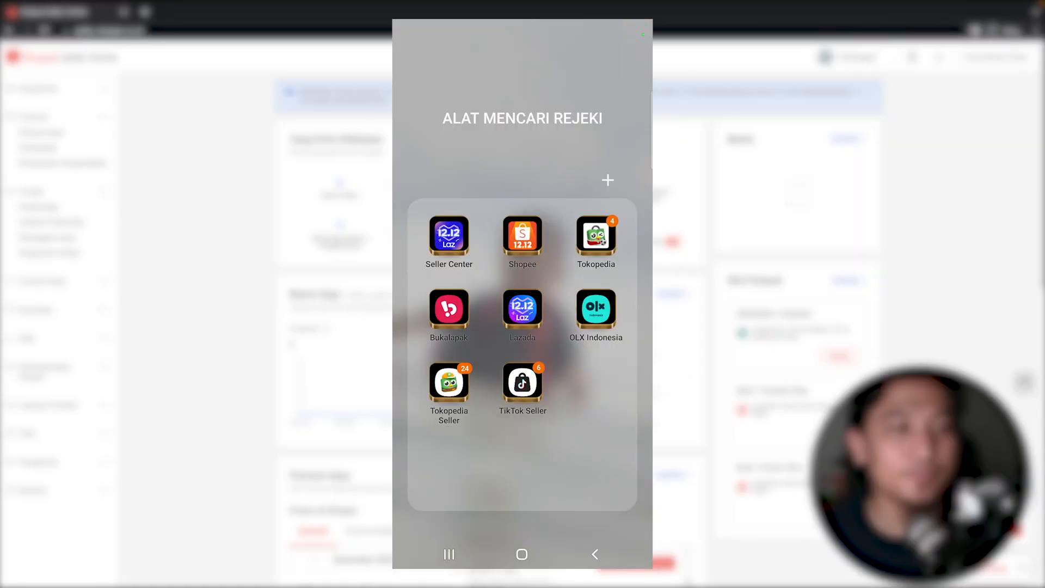
Open the Shopee app on the phone and reach Program Penjual via Toko Saya.
left_click(519, 241)
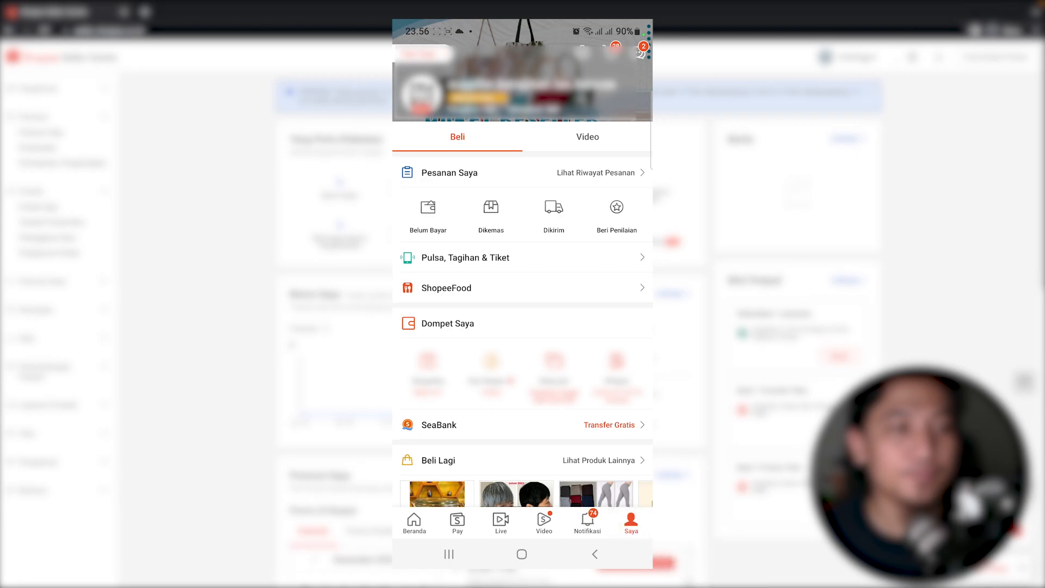
left_click(583, 53)
scroll(522, 305, "down", 3)
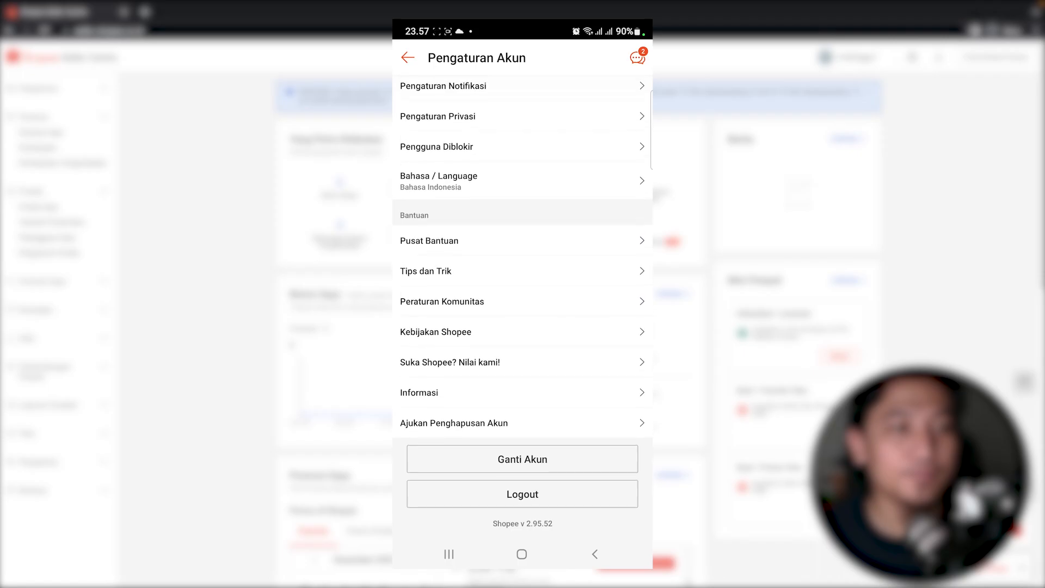
left_click(407, 57)
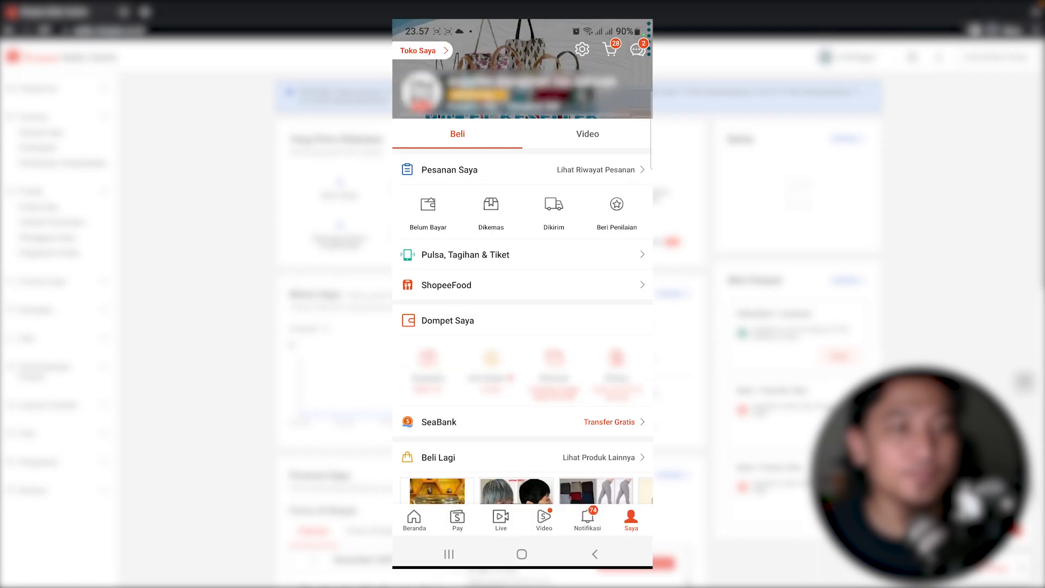
left_click(419, 54)
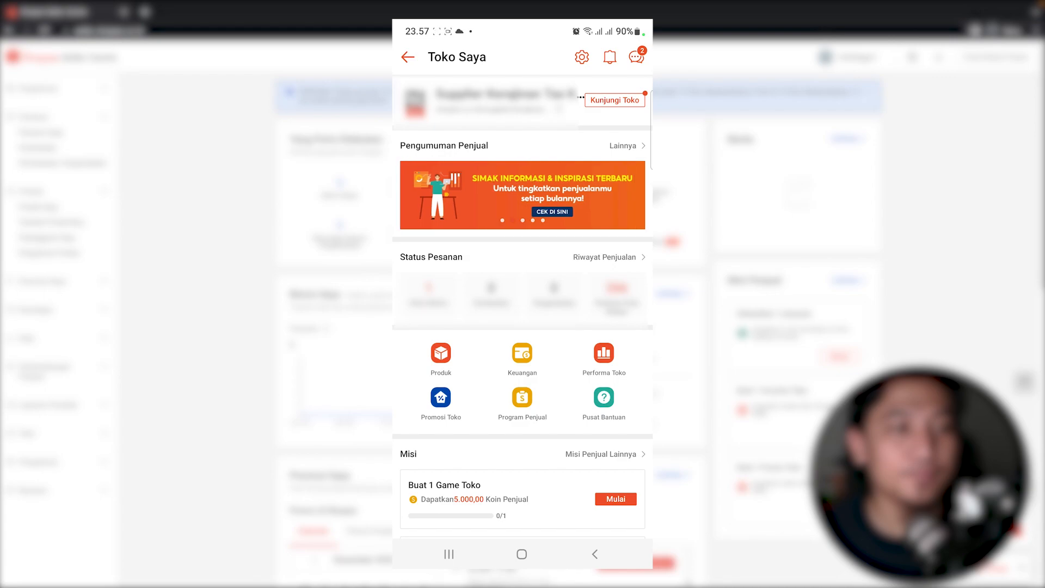
left_click(522, 400)
scroll(522, 305, "down", 2)
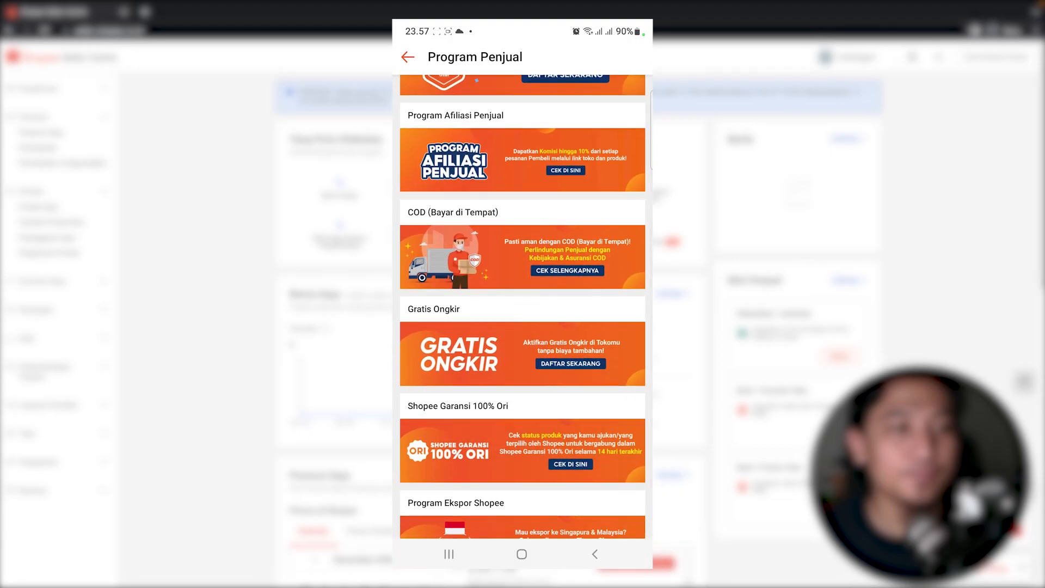
scroll(523, 305, "up", 3)
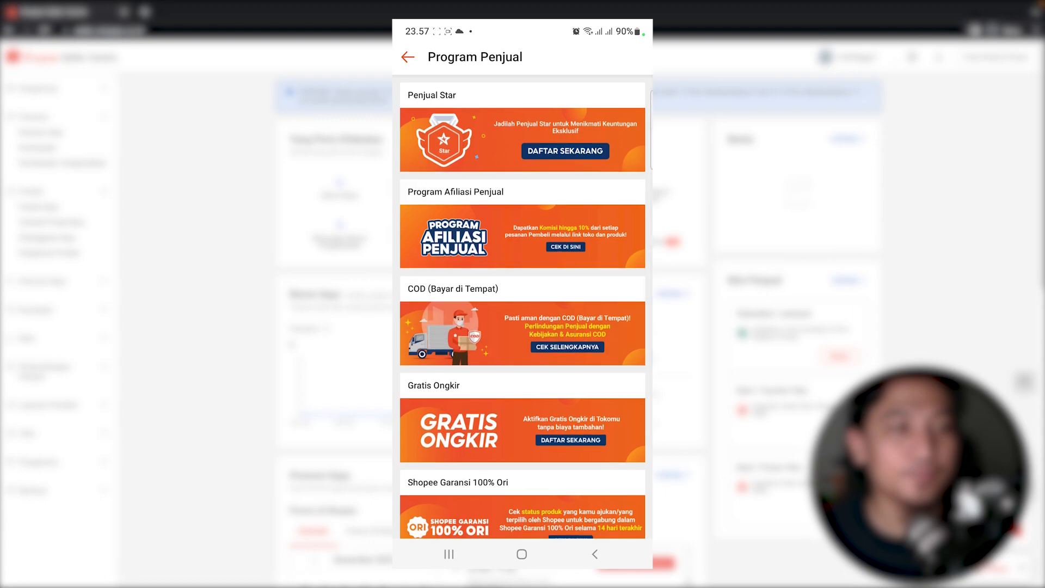
left_click(566, 151)
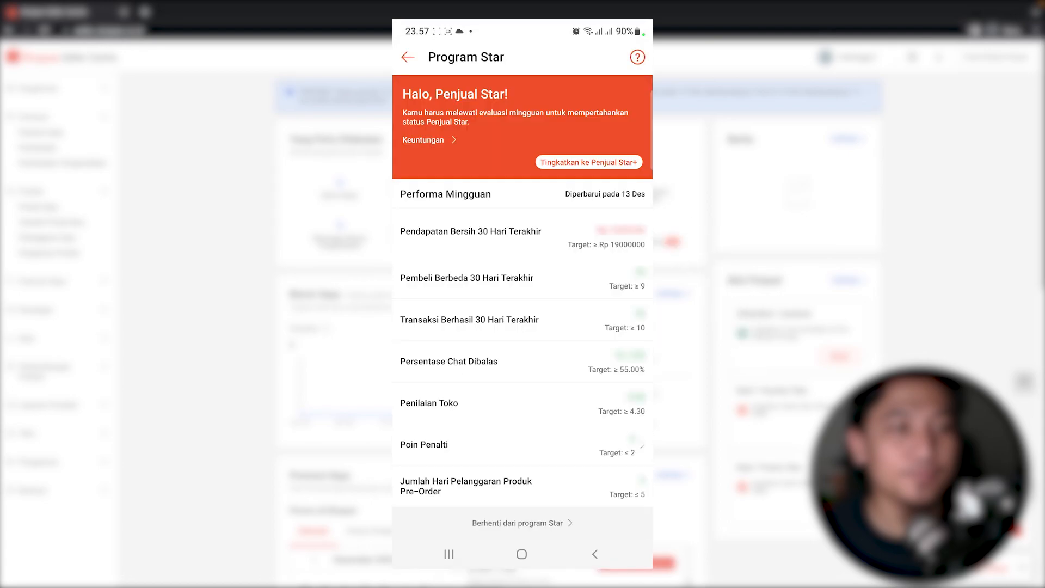
left_click(408, 57)
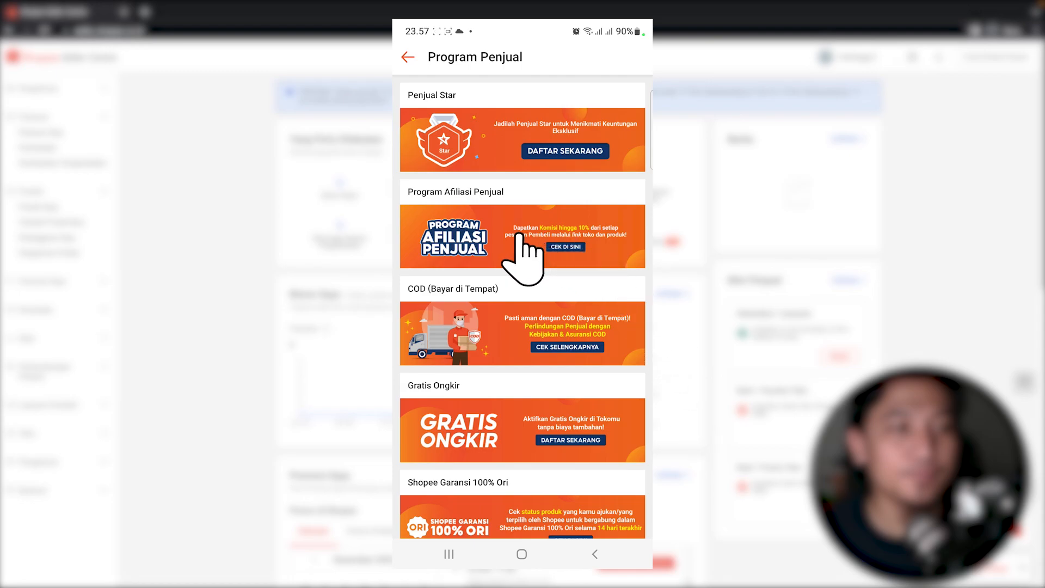
left_click(607, 262)
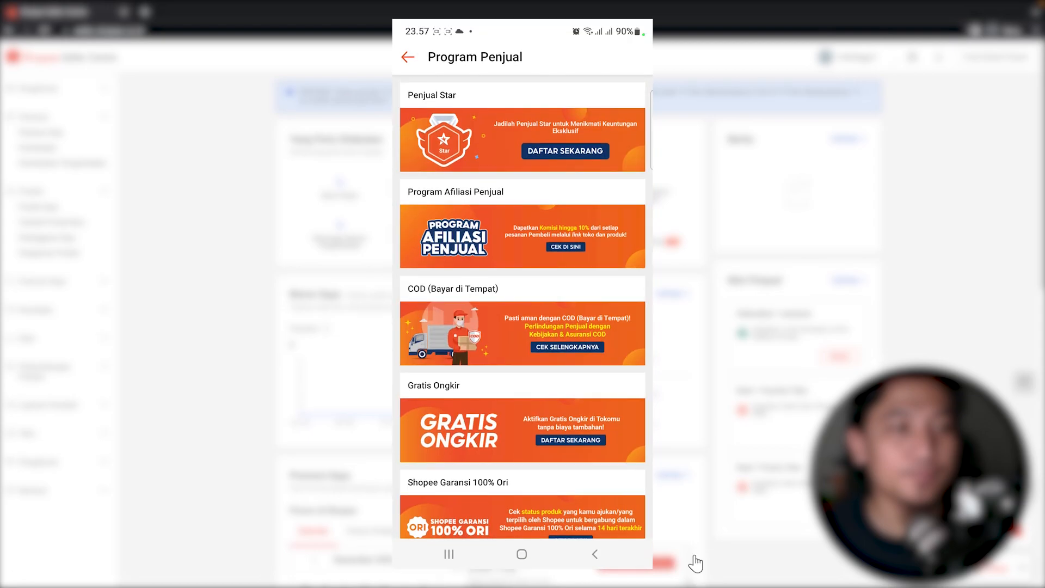
Activate cash on delivery (COD) for the shop and return to Program Penjual.
left_click(507, 328)
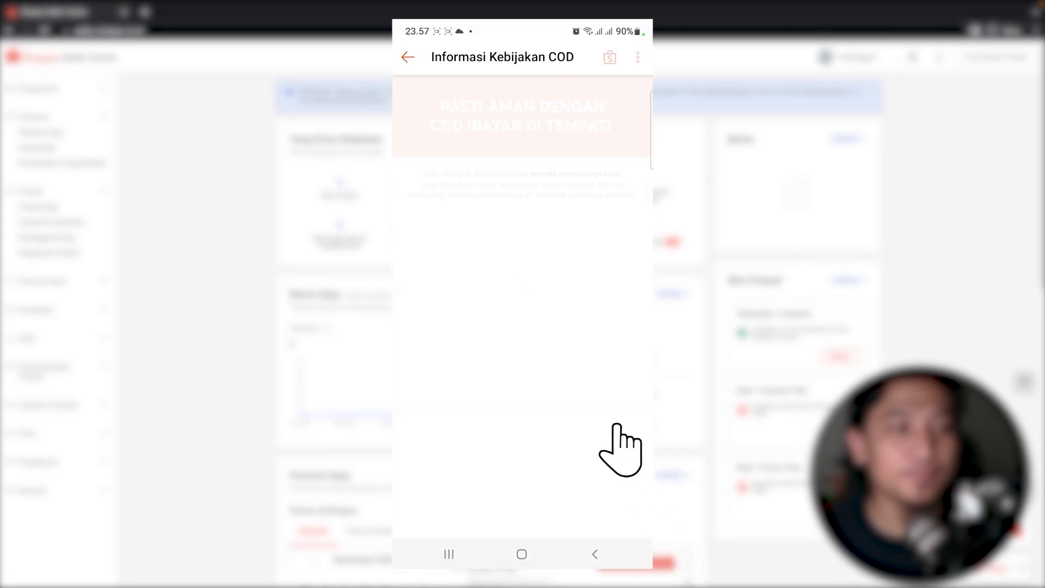
left_click(508, 381)
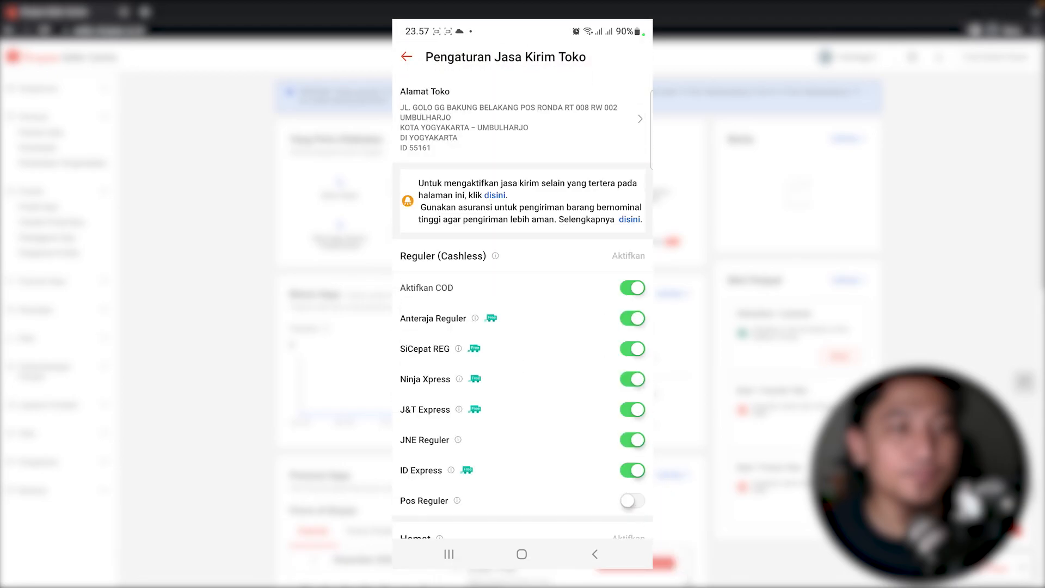
left_click(406, 57)
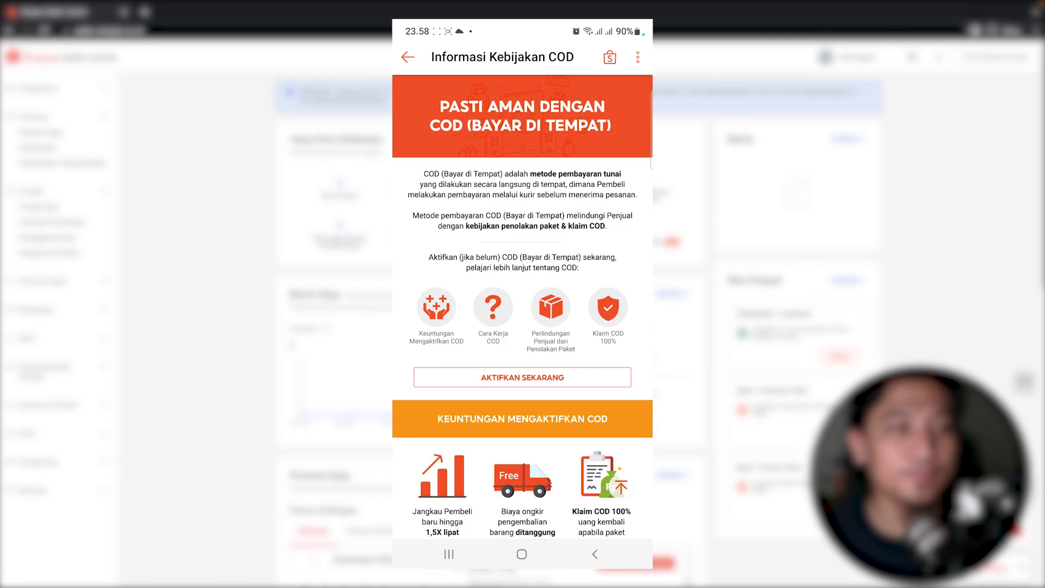
left_click(595, 554)
scroll(516, 381, "down", 2)
Register the shop for Gratis Ongkir, then view the Program Ekspor Shopee details.
left_click(508, 380)
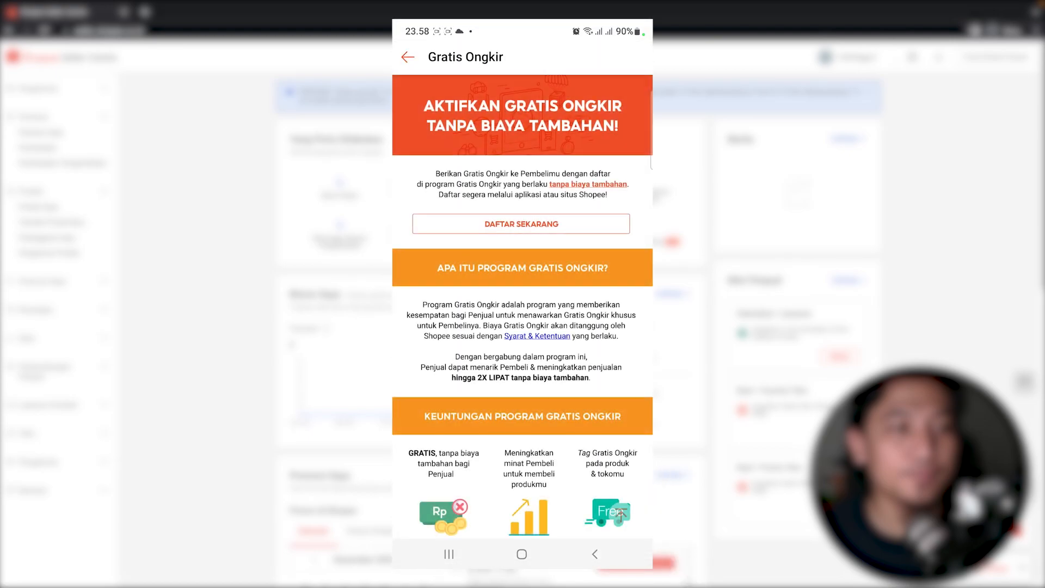
left_click(507, 224)
scroll(523, 307, "down", 1)
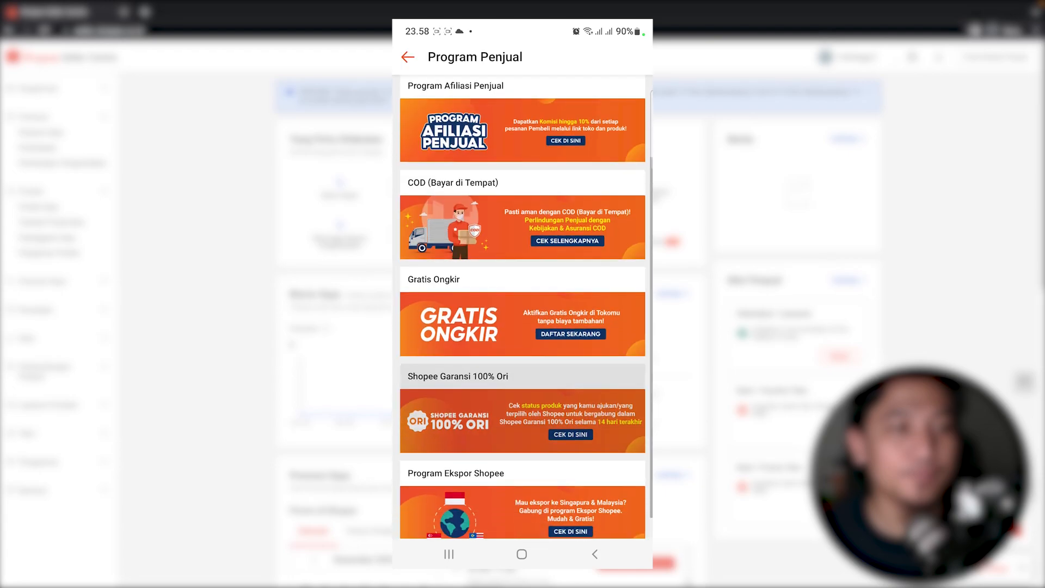
left_click(521, 485)
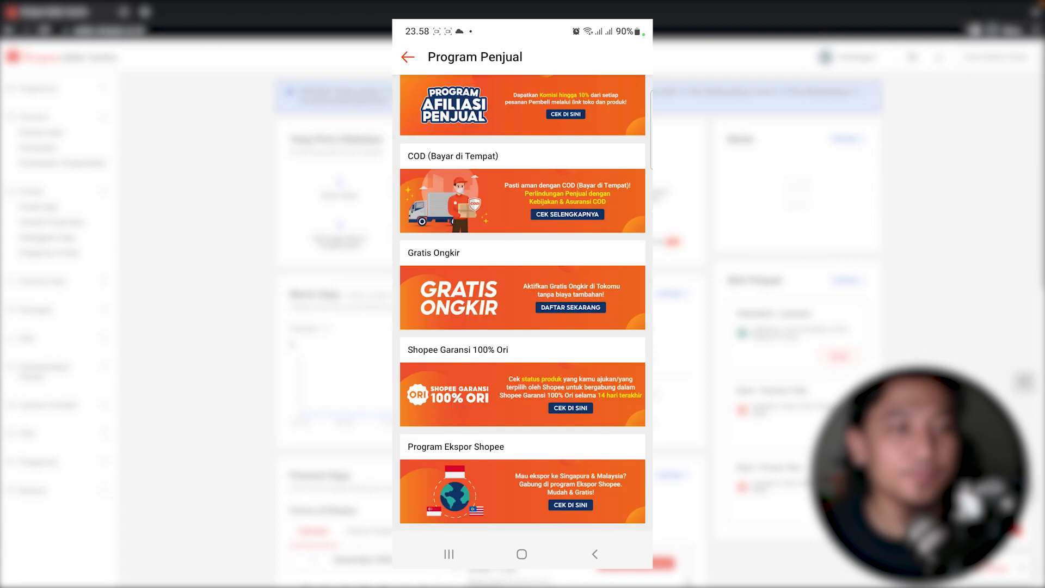
scroll(522, 305, "up", 3)
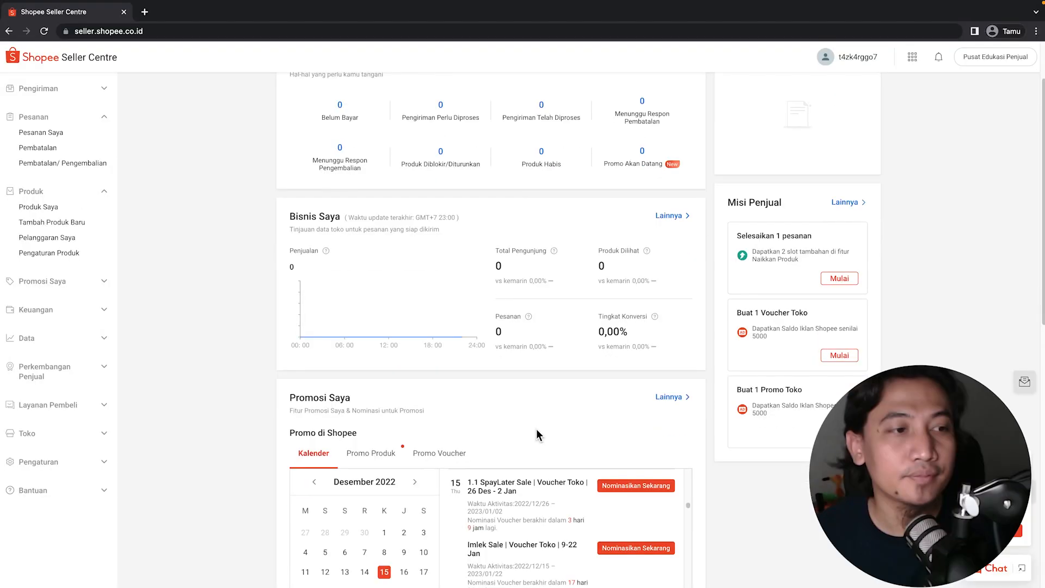
Expand the Toko section in the dashboard sidebar to list the shop management pages.
scroll(537, 429, "down", 1)
scroll(536, 429, "down", 1)
scroll(537, 429, "up", 1)
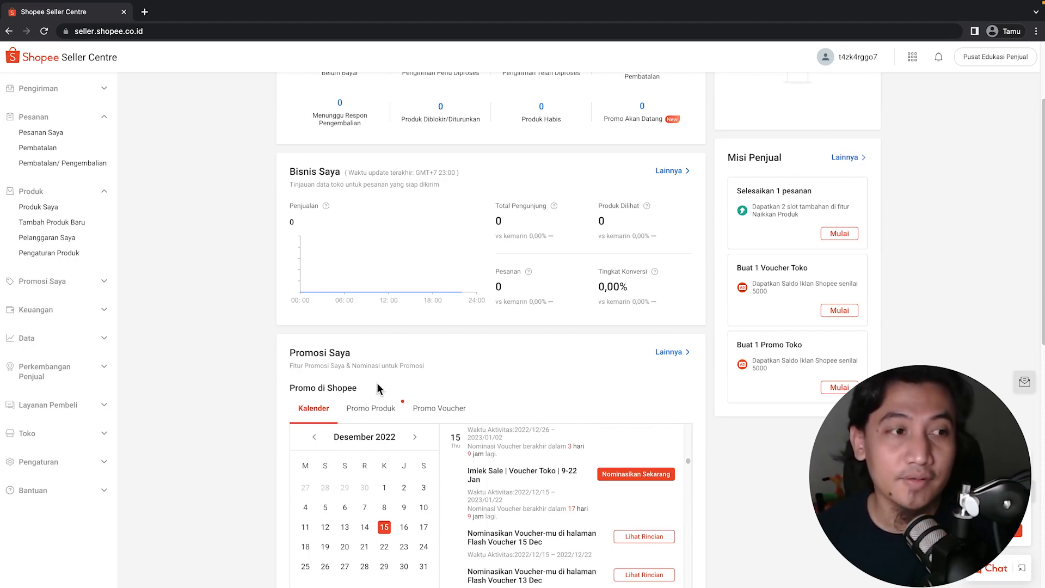
mouse_move(852, 67)
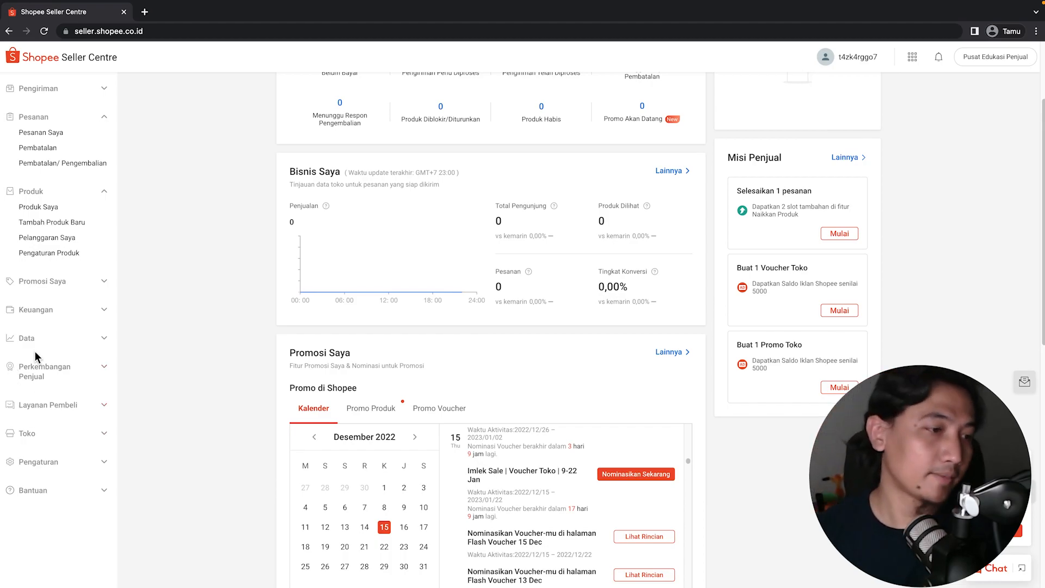
left_click(37, 434)
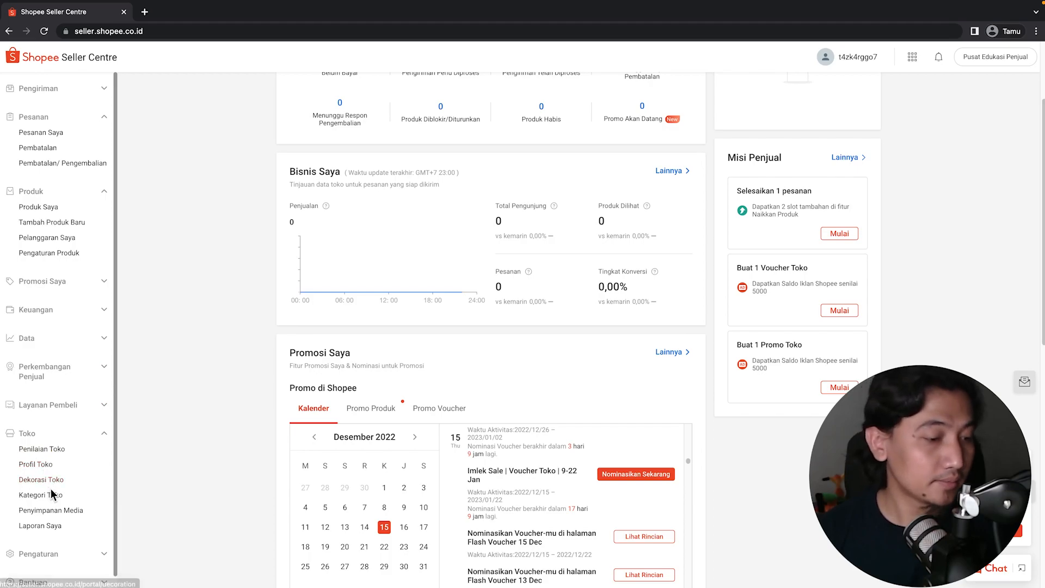
scroll(52, 494, "down", 1)
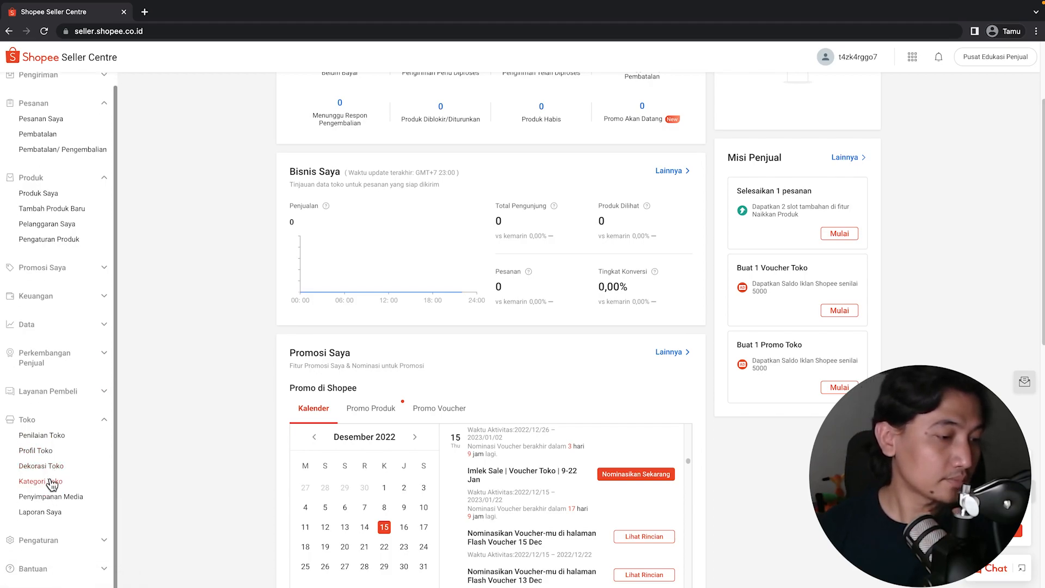
Open Pengaturan > Akun and verify access with the account password.
left_click(52, 540)
left_click(46, 523)
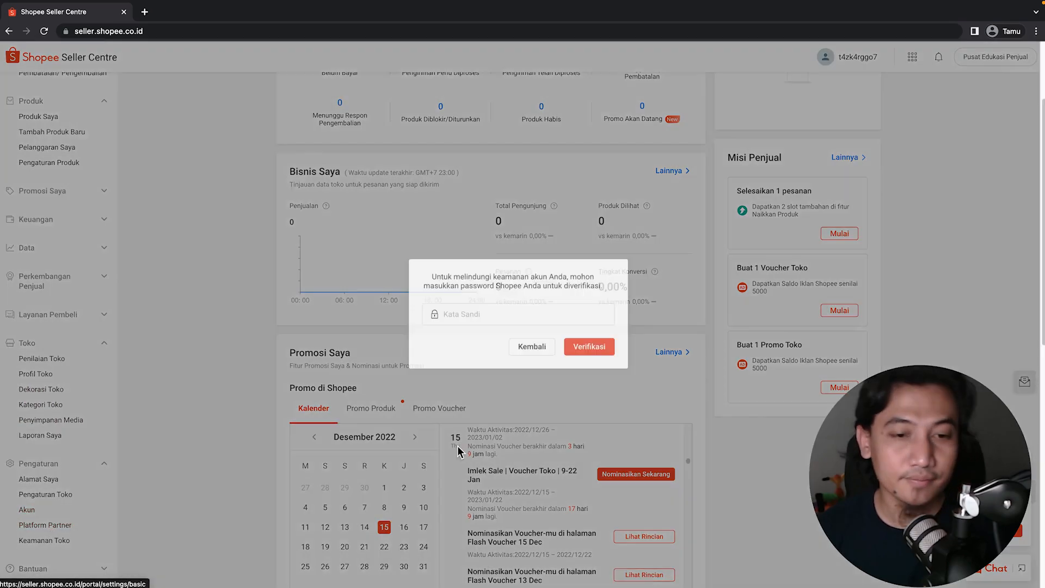
left_click(501, 309)
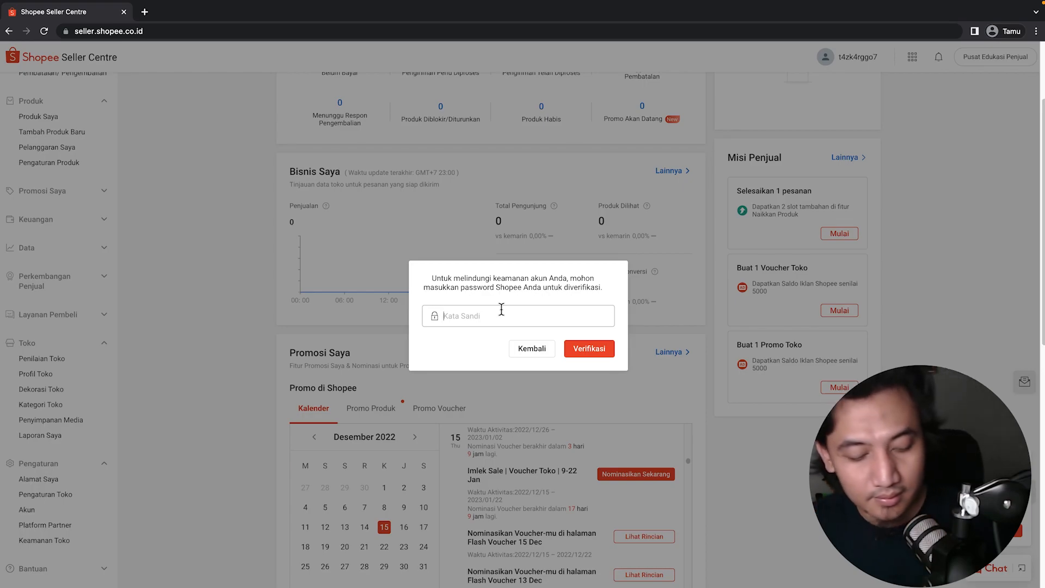
key("Caps_Lock")
type("****")
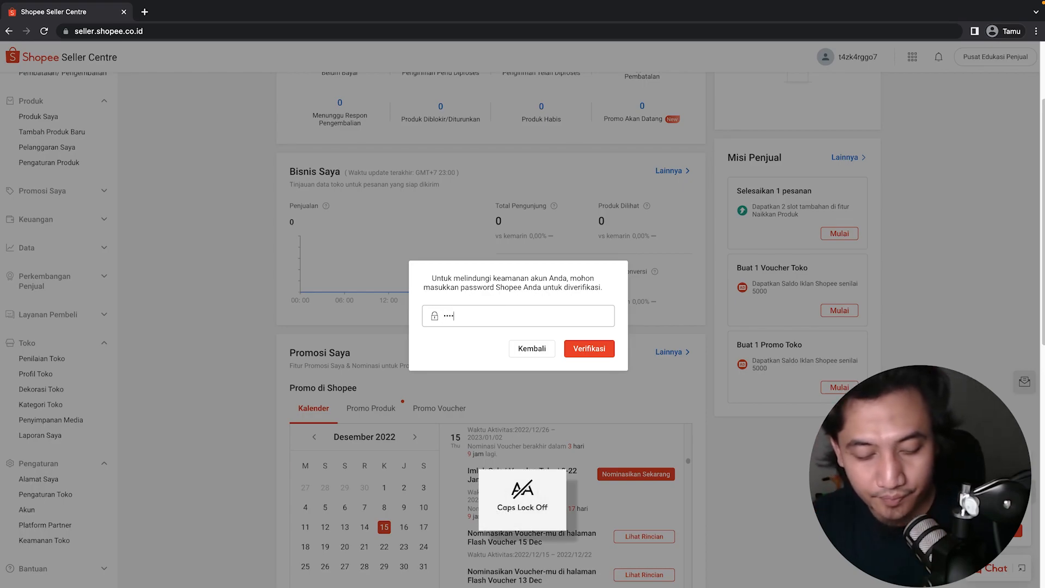
type("*****")
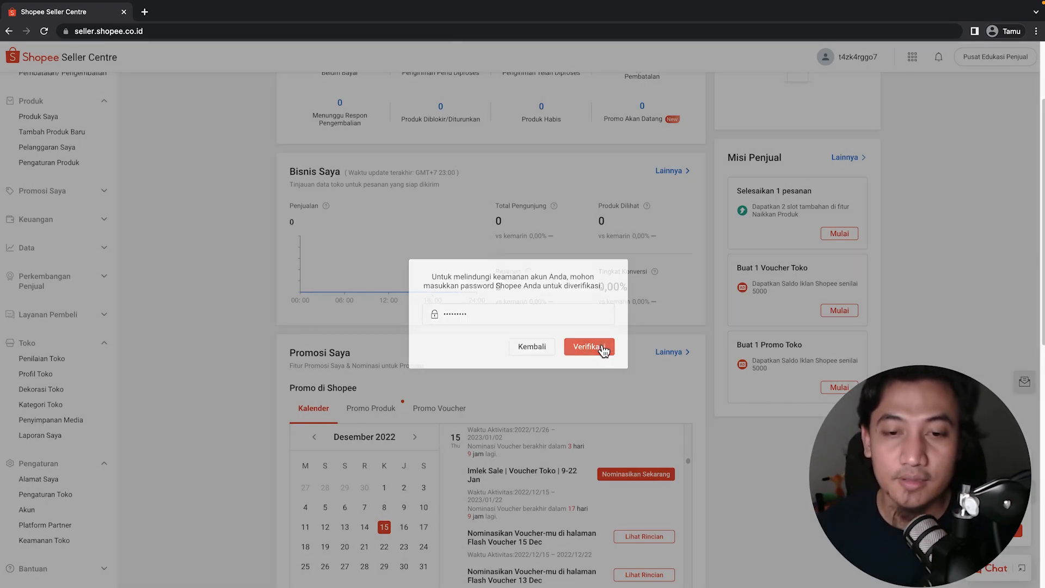
left_click(602, 346)
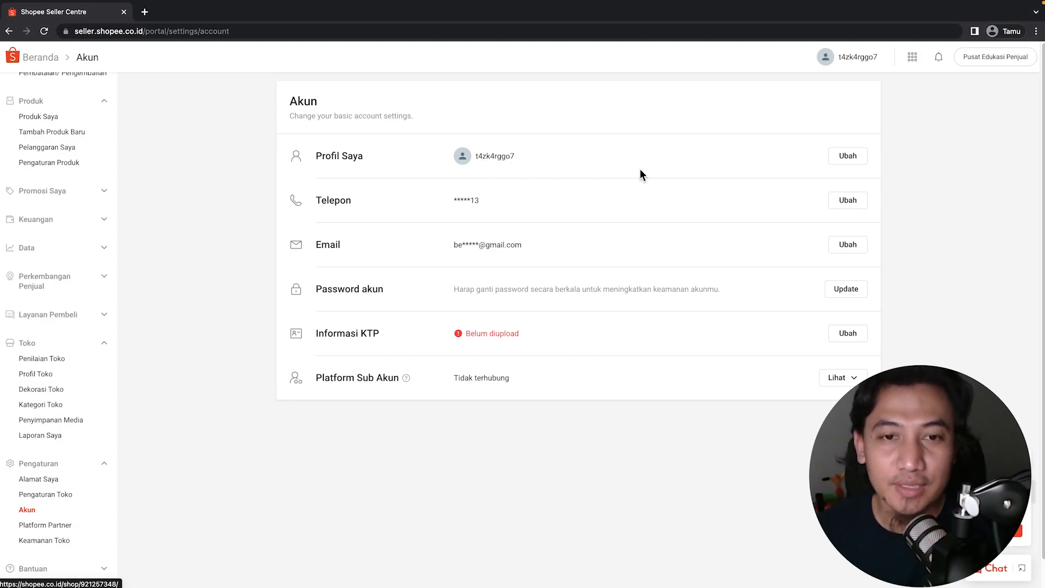
Change the profile username to SUKSES.BERKAH.ID, save it, and confirm the rename.
left_click(847, 157)
double_click(441, 197)
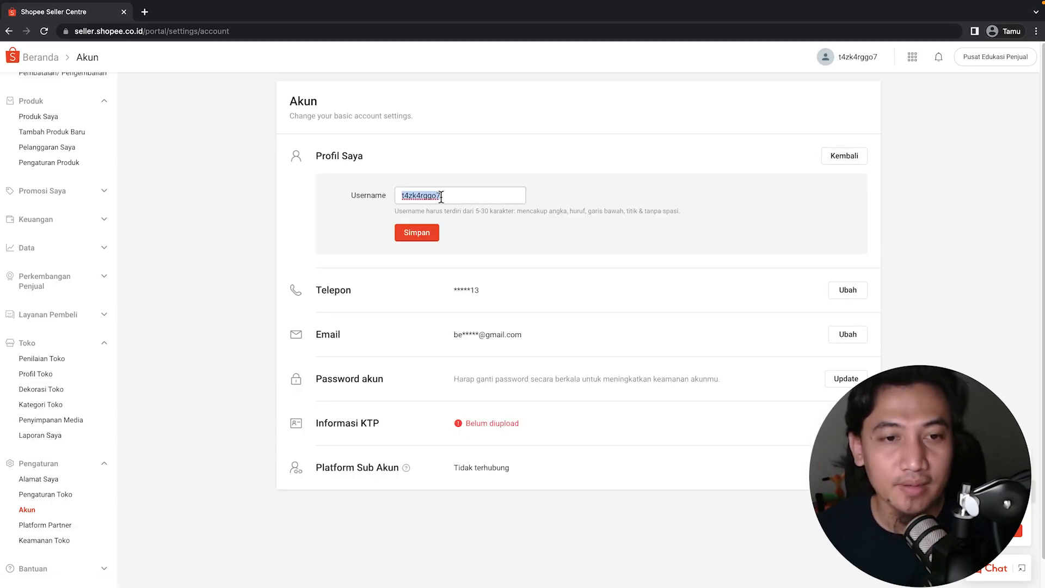
type("berk")
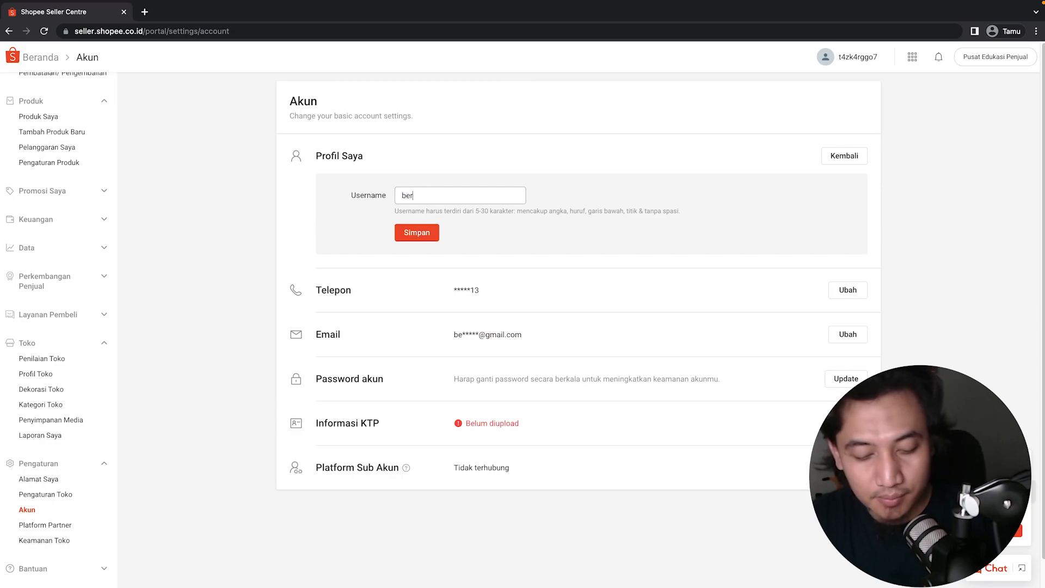
key("BackSpace")
key("BackSpace")
key("BackSpace")
key("BackSpace")
key("Caps_Lock")
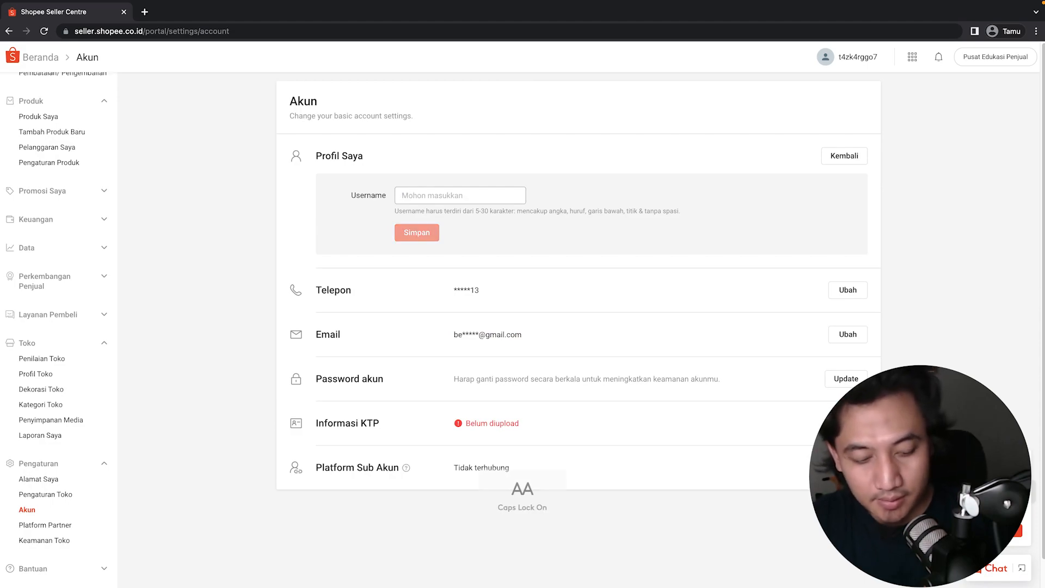
type("SUKSES")
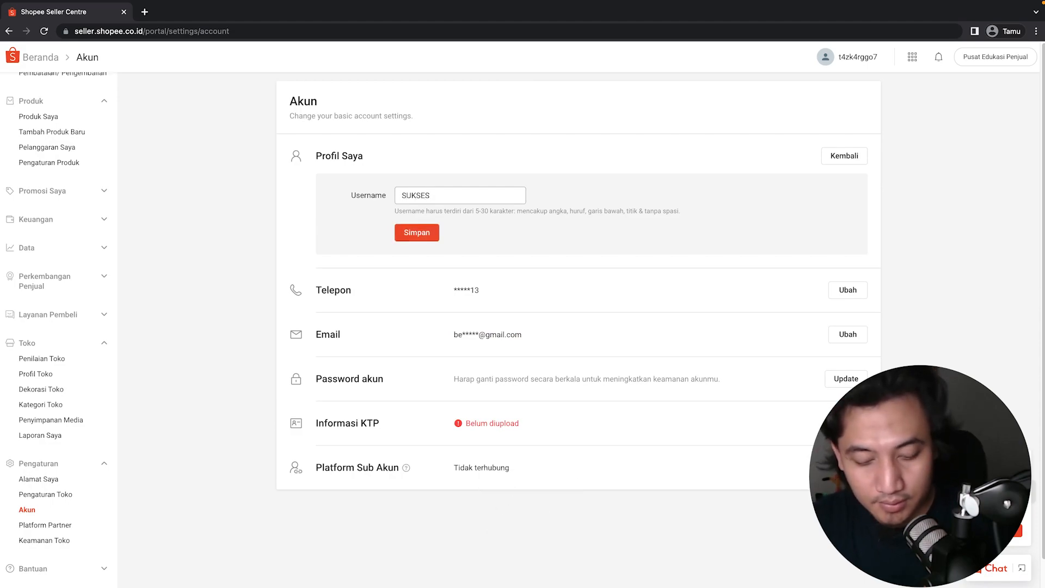
type(".BERKAH.O")
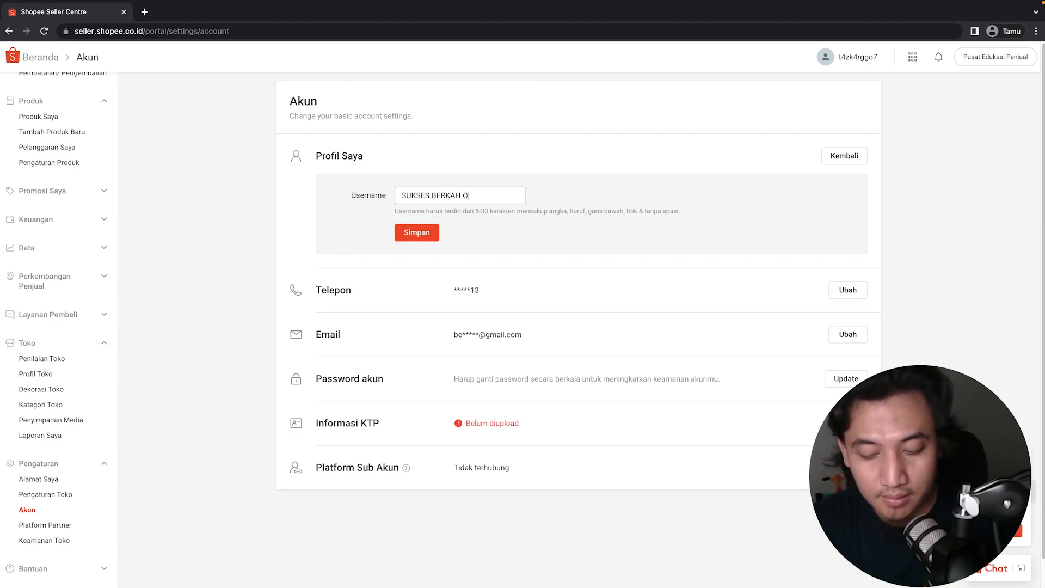
key("BackSpace")
type("ID")
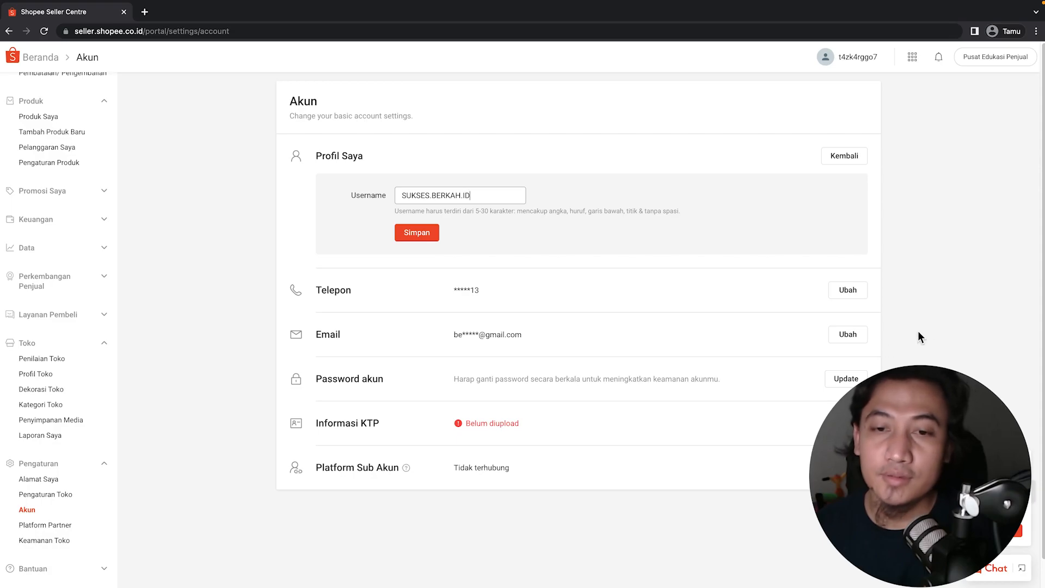
left_click(418, 233)
left_click(568, 354)
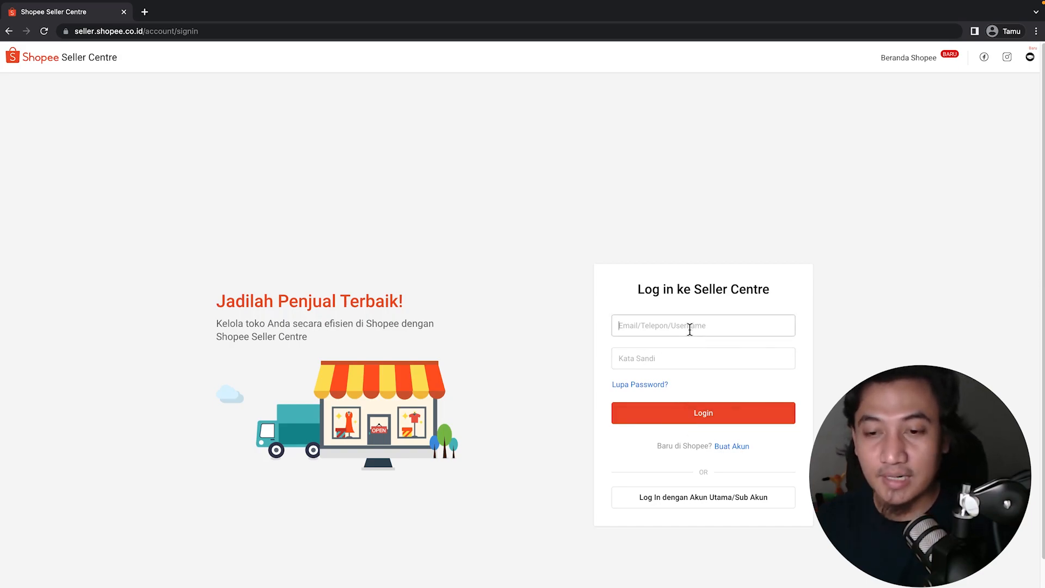
Log back in to Seller Centre with the account phone number and password.
type("08*")
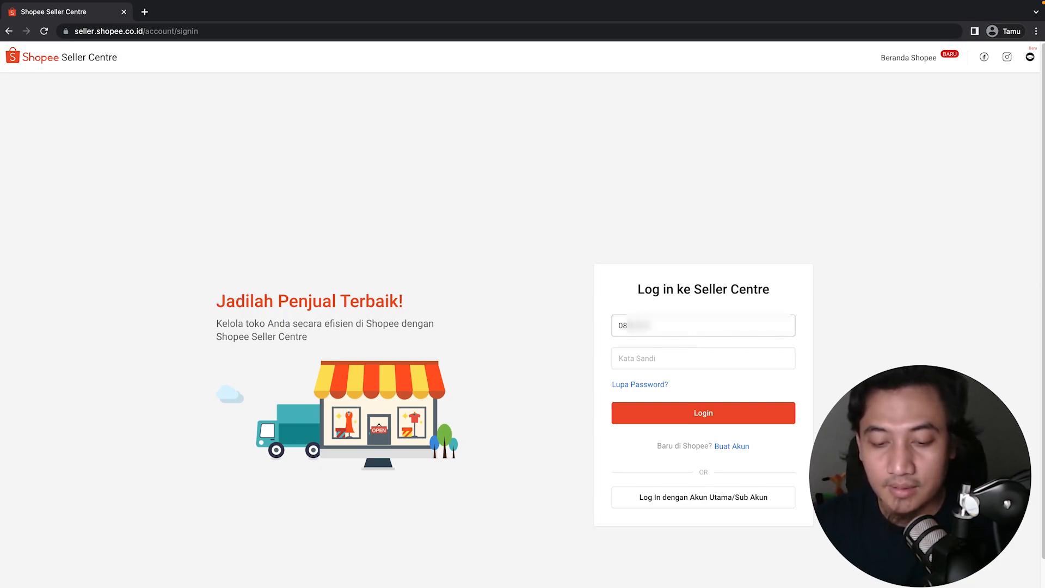
type("*")
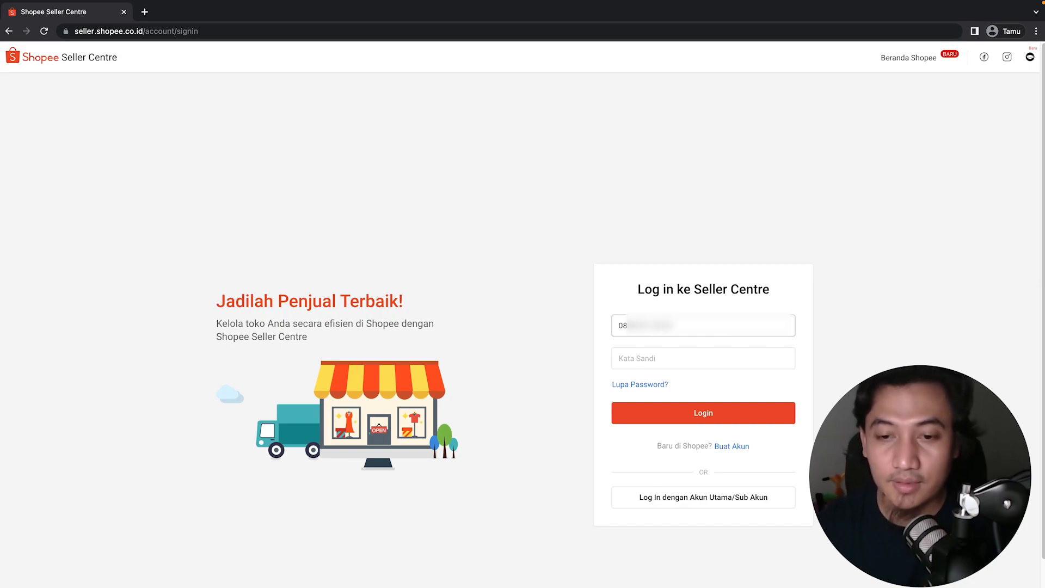
left_click(682, 360)
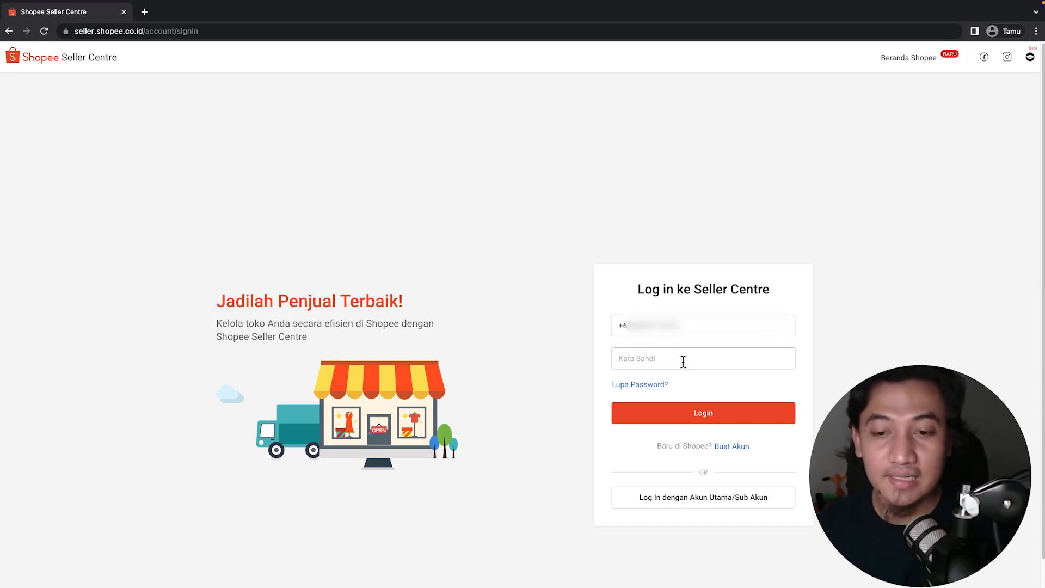
key("Caps_Lock")
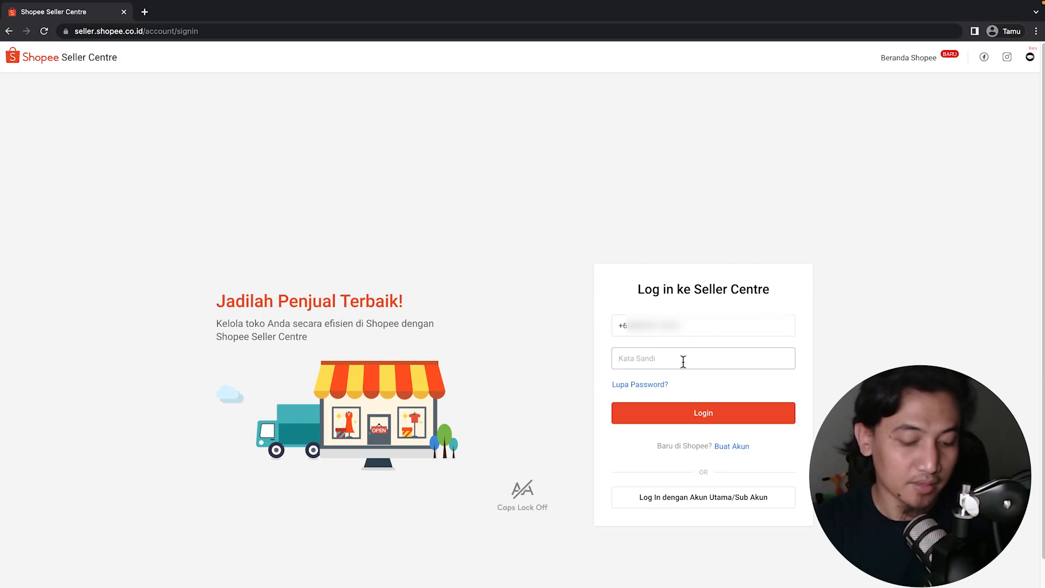
type("*******")
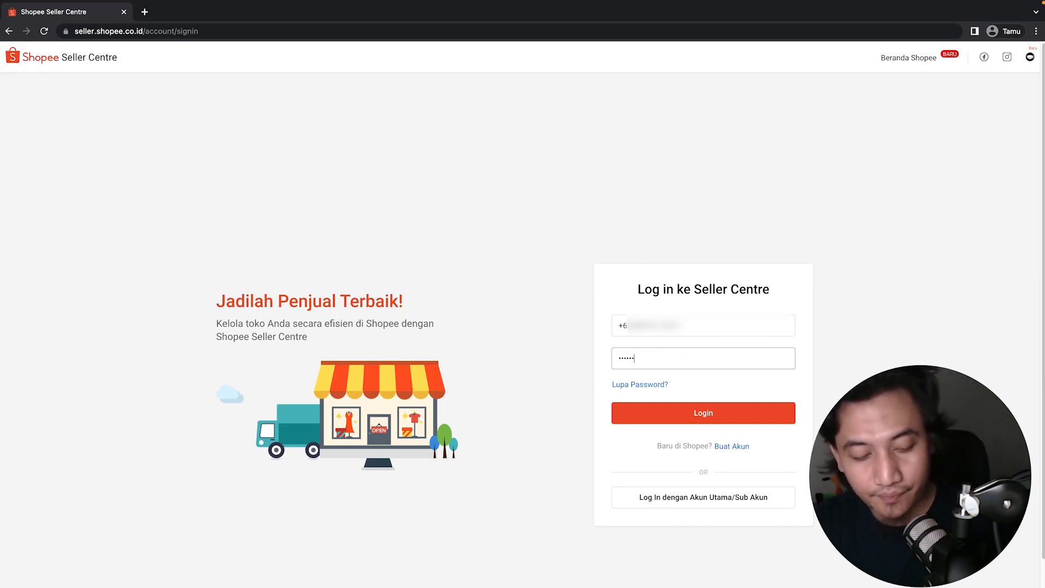
type("**")
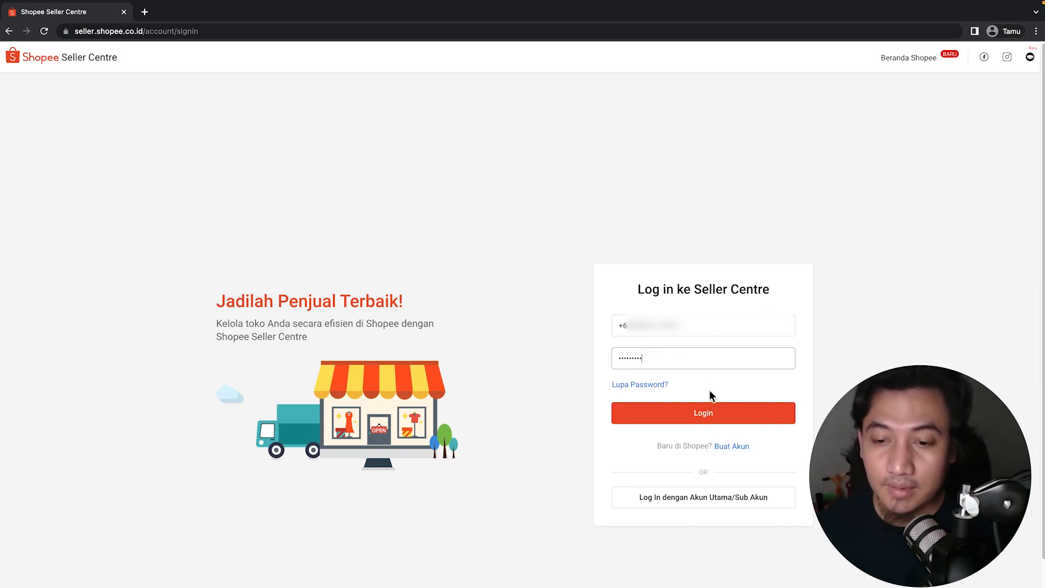
left_click(713, 415)
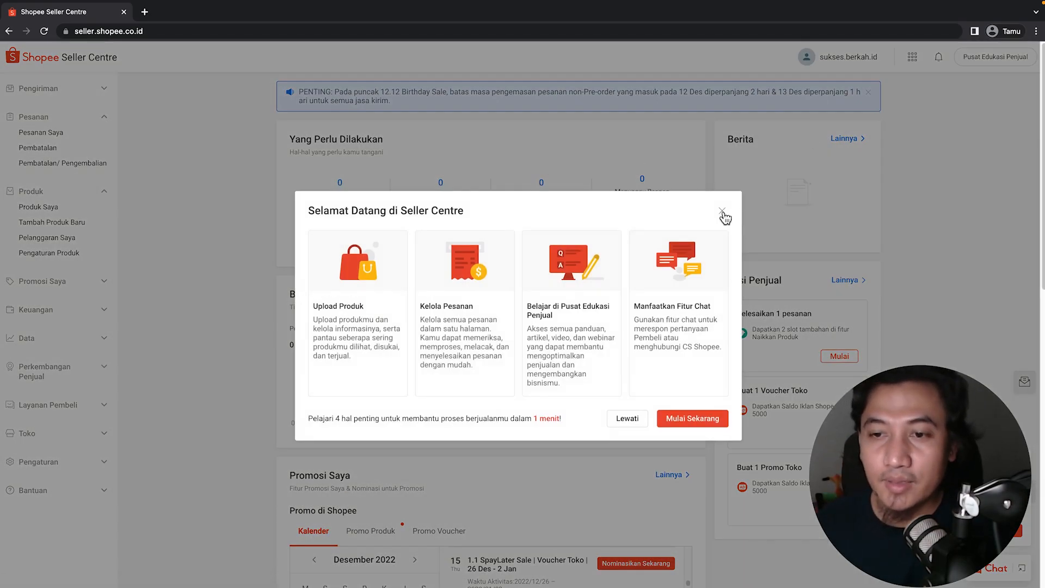
Dismiss the welcome dialog and expand the Toko and Keuangan sidebar sections.
left_click(722, 211)
mouse_move(827, 65)
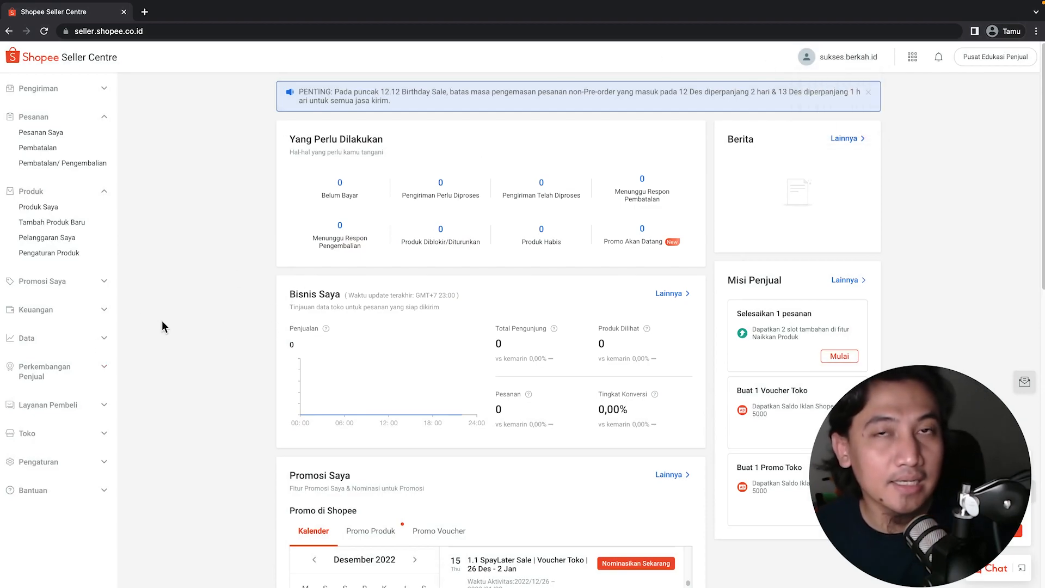
left_click(60, 433)
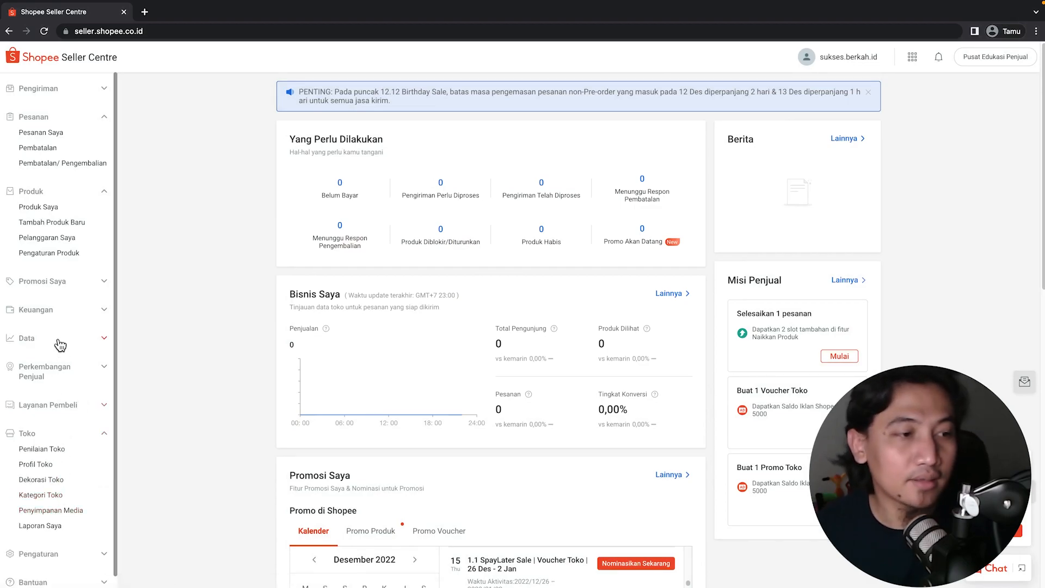
left_click(50, 311)
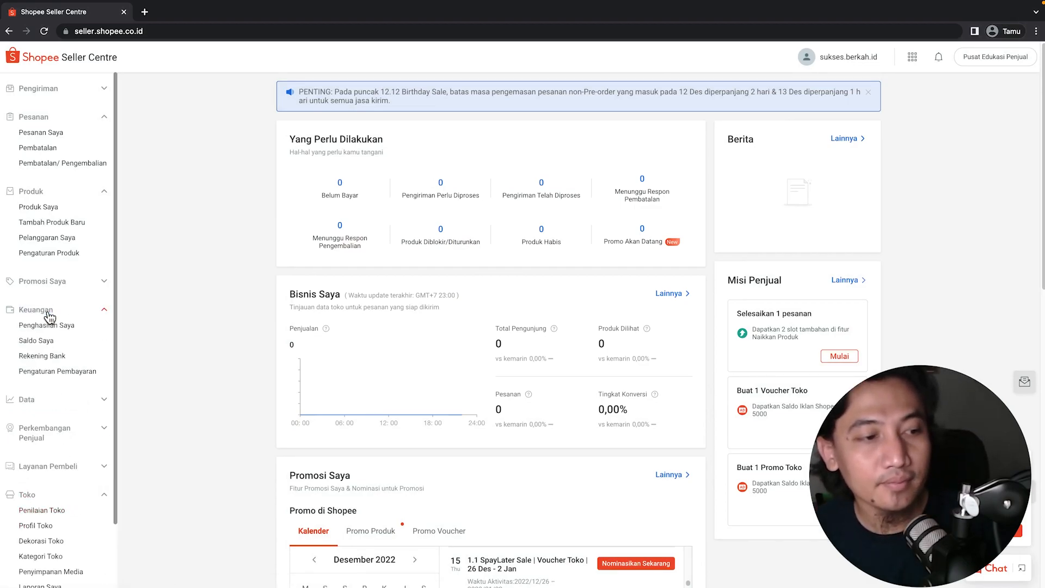
Open the Rekening Bank page and verify the account password.
left_click(44, 356)
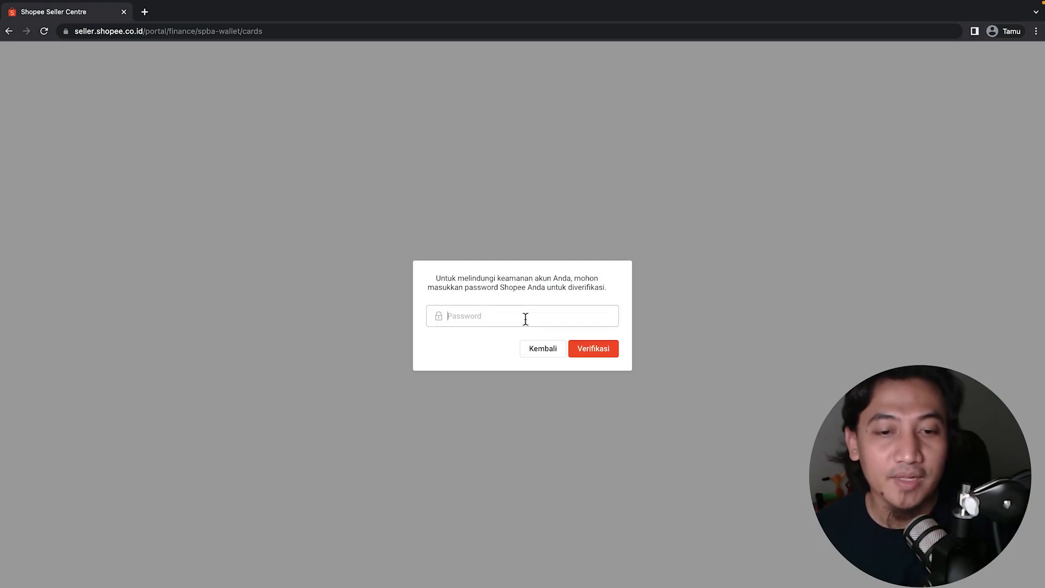
left_click(525, 319)
type("••••••")
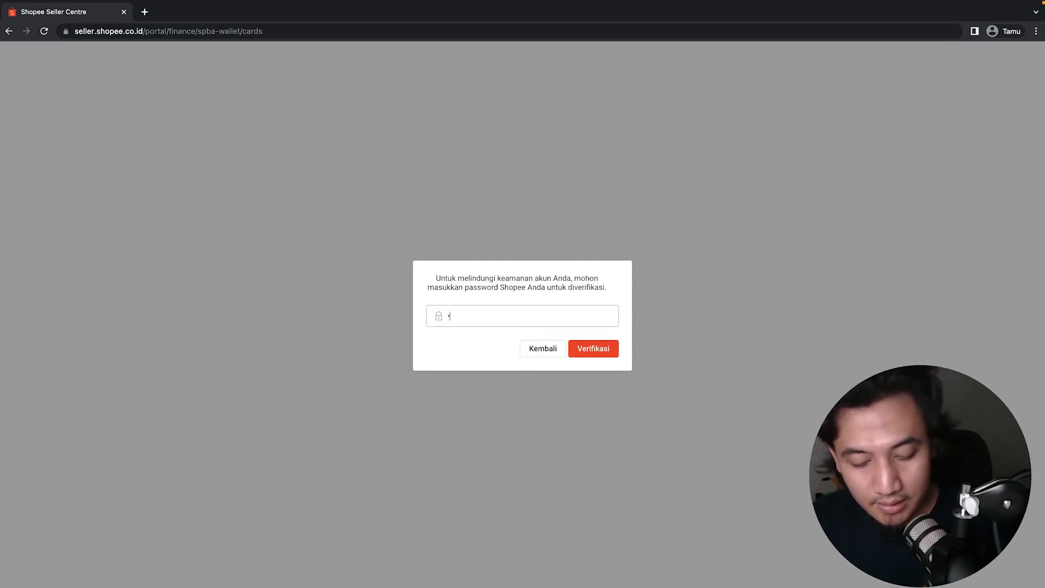
type("••")
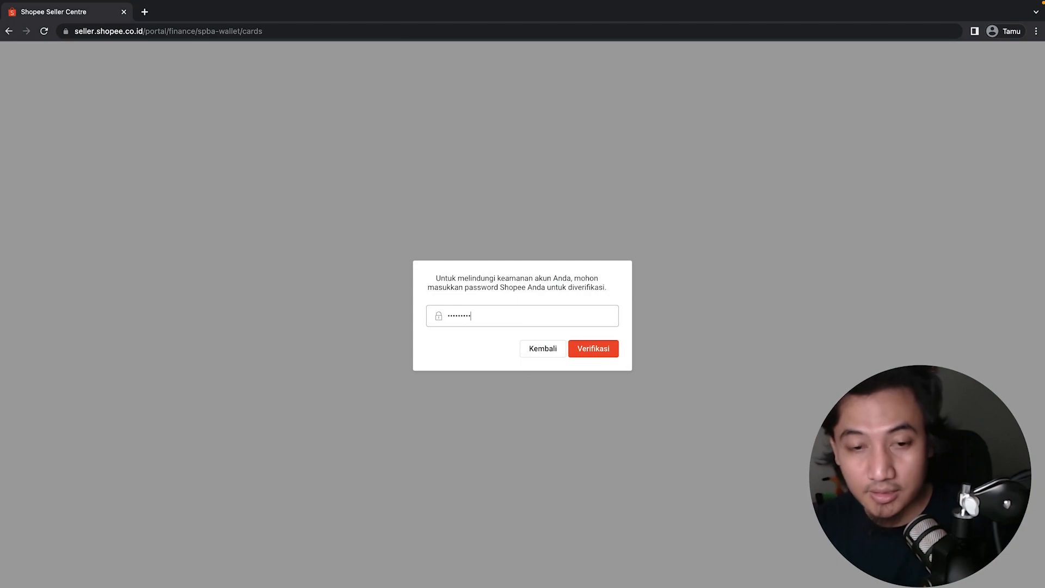
left_click(577, 350)
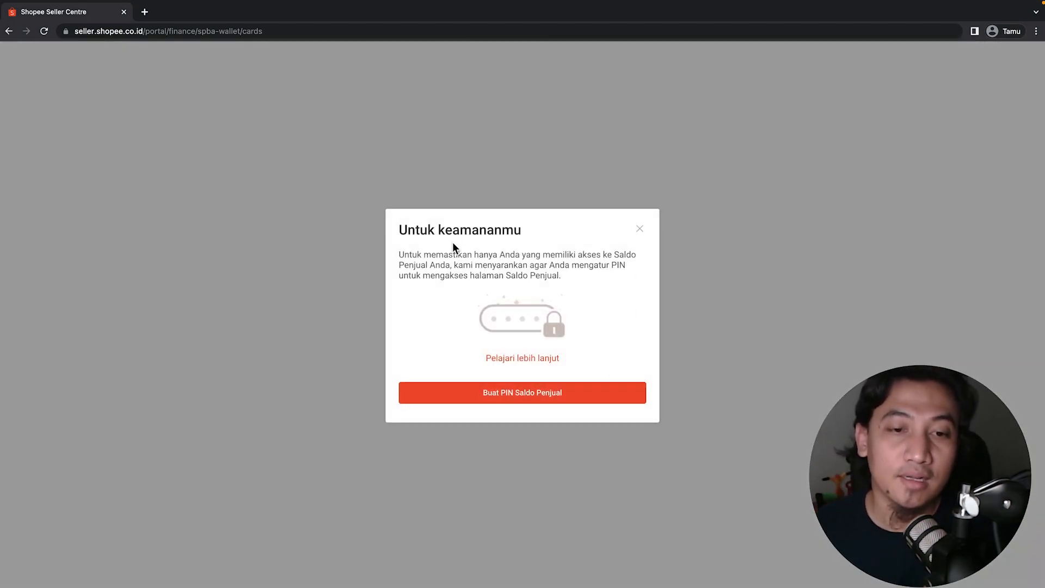
Create and confirm a six-digit Saldo Penjual PIN after the phone OTP check, then clear the prompts.
left_click(575, 395)
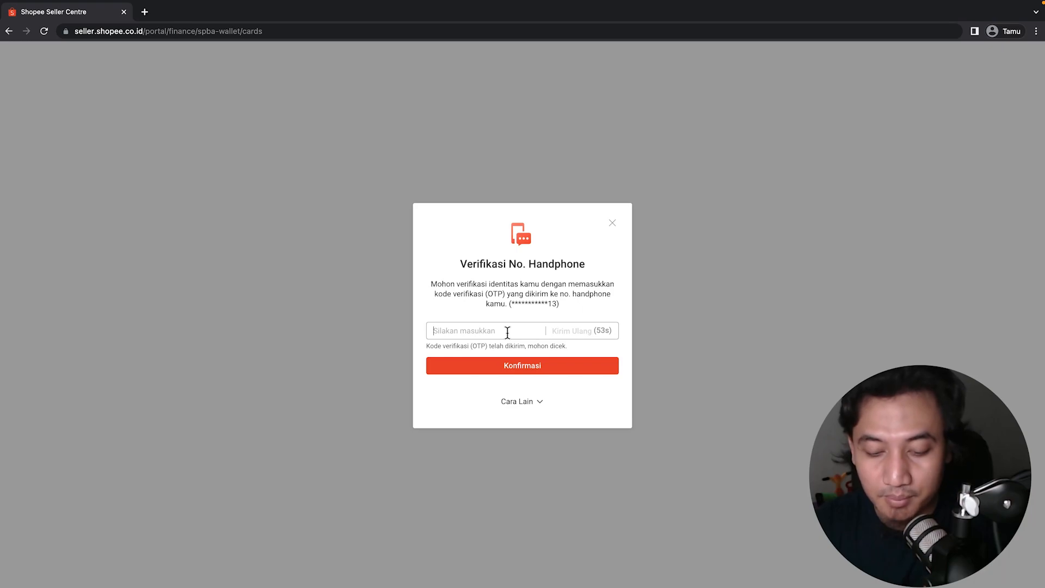
type("*****")
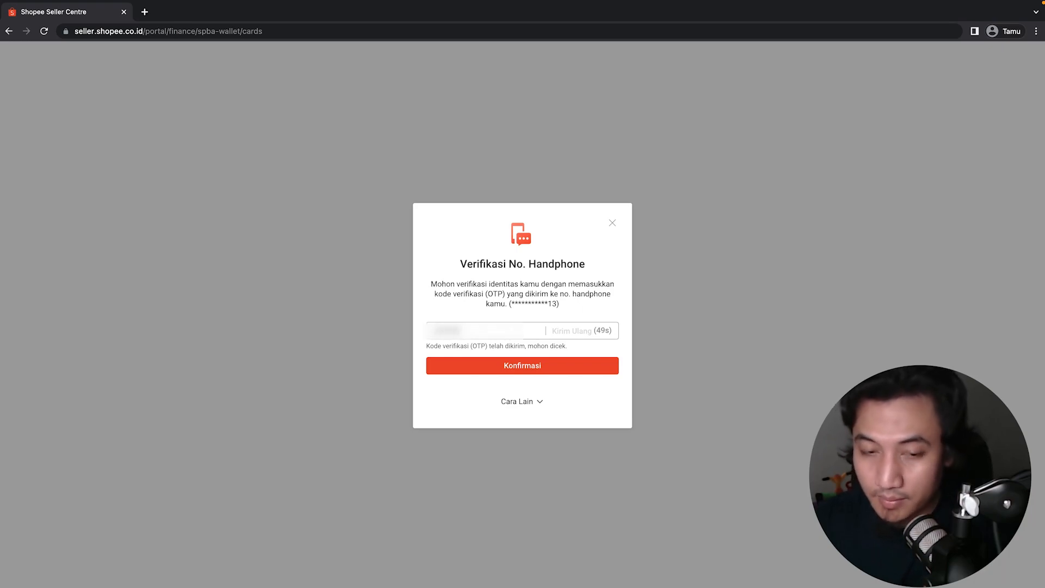
left_click(525, 365)
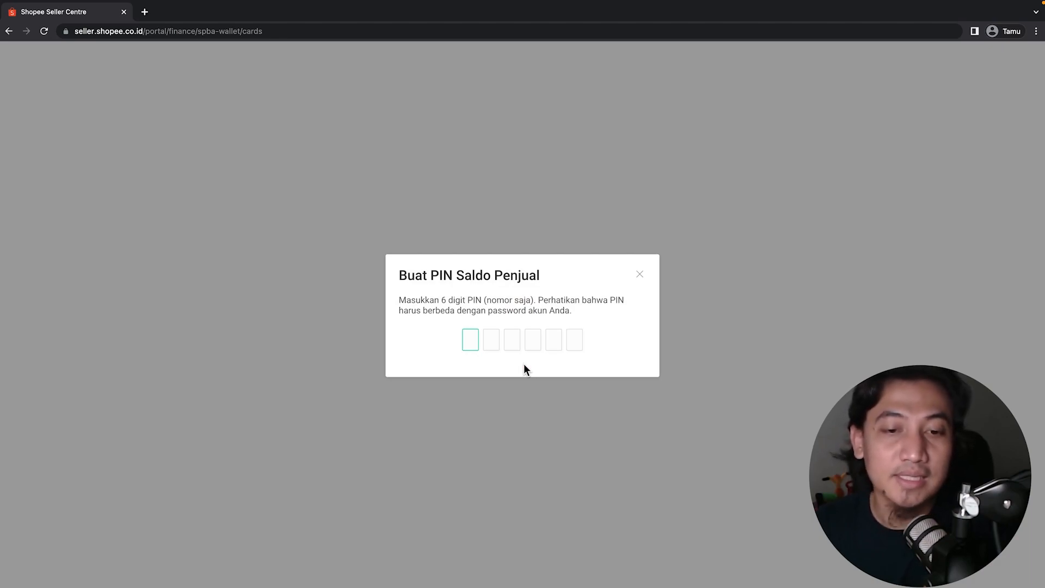
type("••••••")
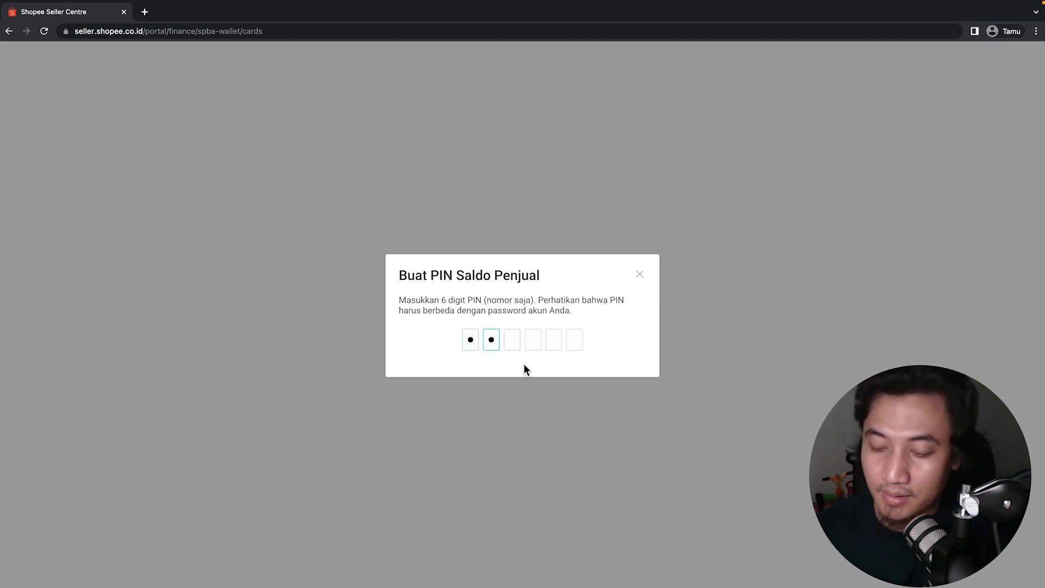
type("••••••")
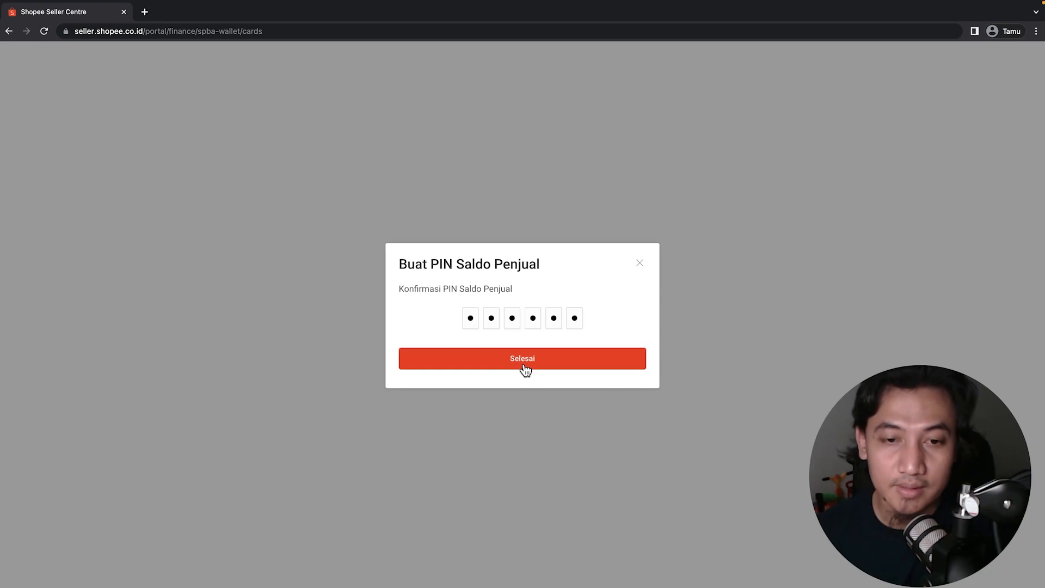
left_click(525, 370)
left_click(536, 355)
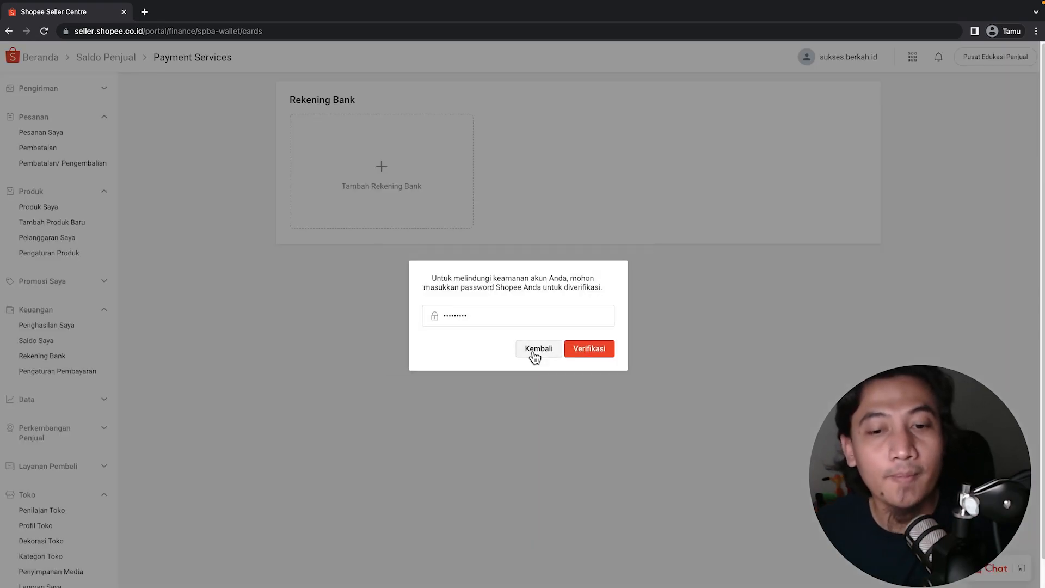
left_click(578, 354)
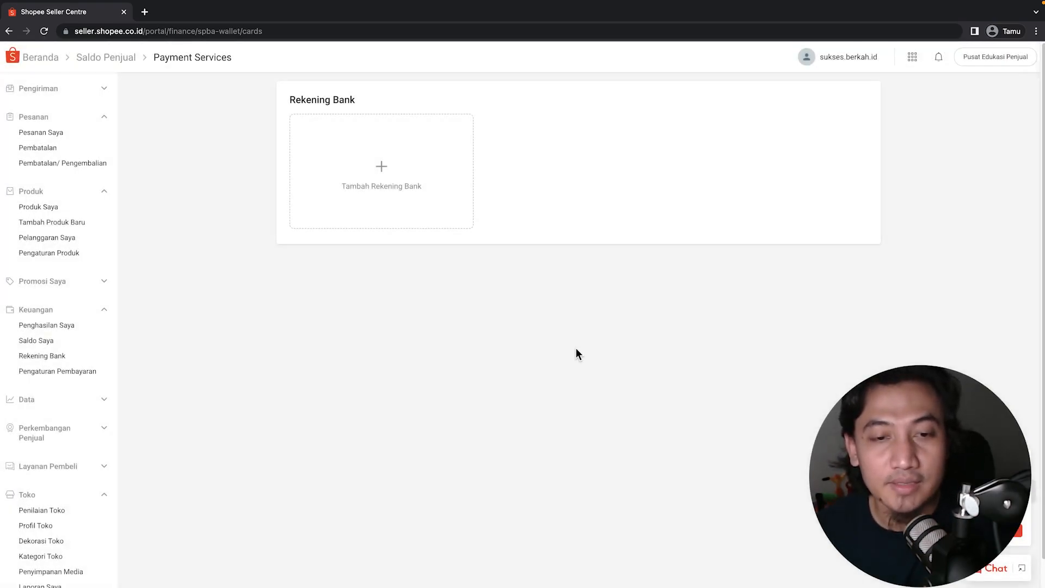
Start adding a bank account and choose BNI as the bank.
left_click(384, 172)
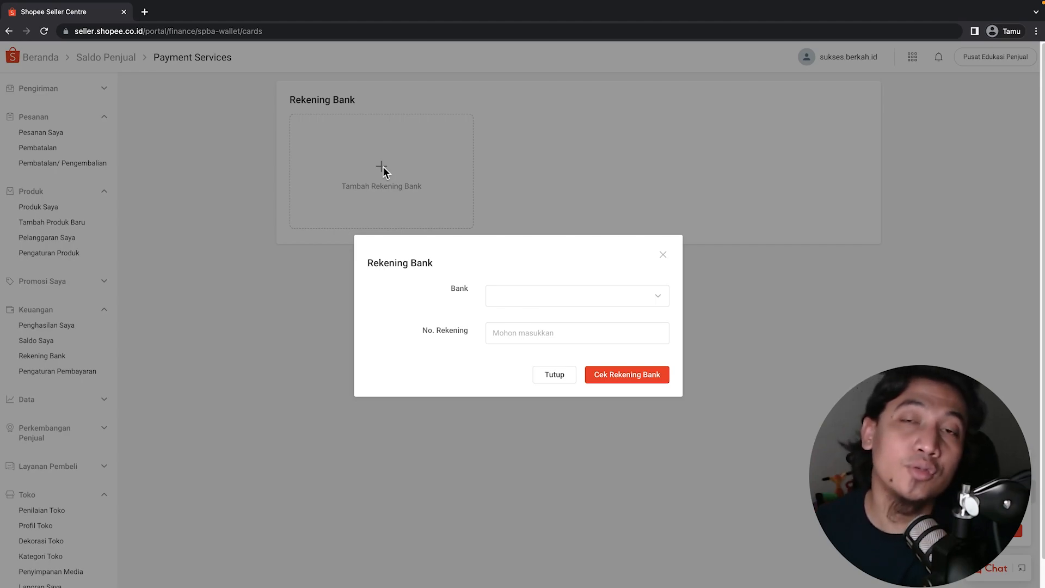
left_click(591, 296)
scroll(561, 398, "down", 10)
scroll(560, 400, "down", 10)
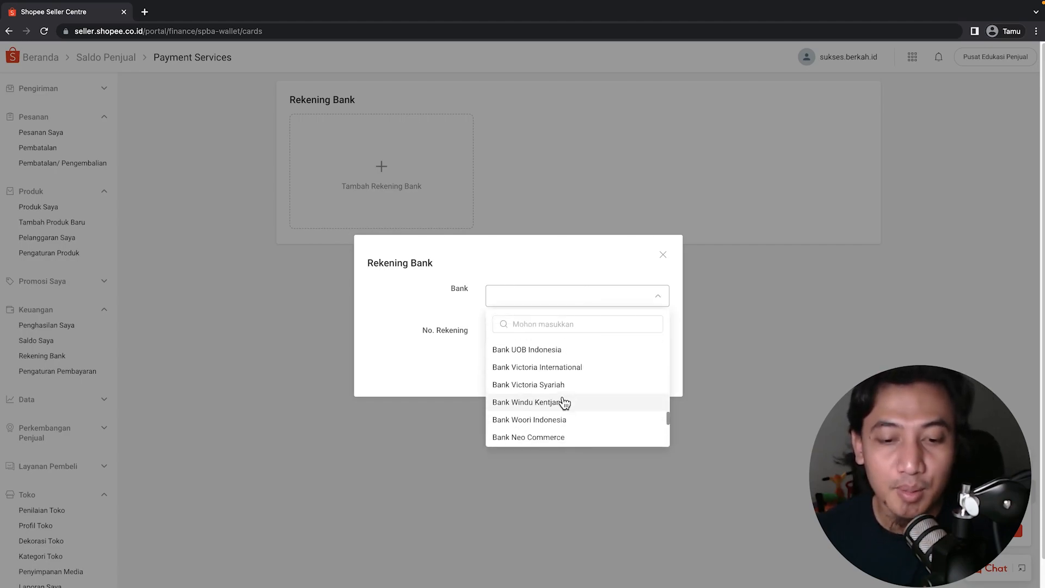
scroll(562, 379, "up", 5)
scroll(563, 379, "up", 10)
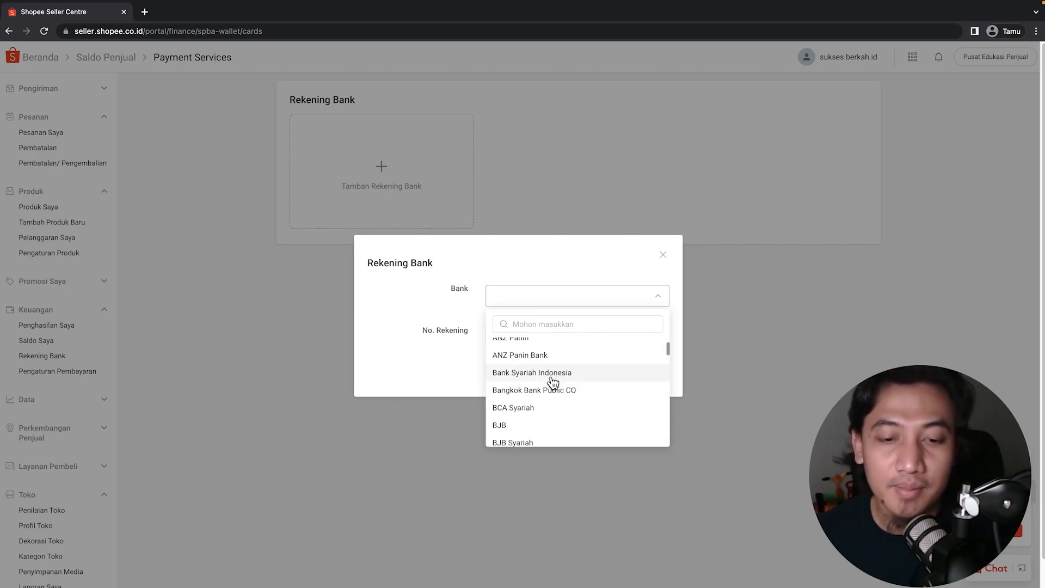
scroll(539, 370, "up", 3)
left_click(456, 358)
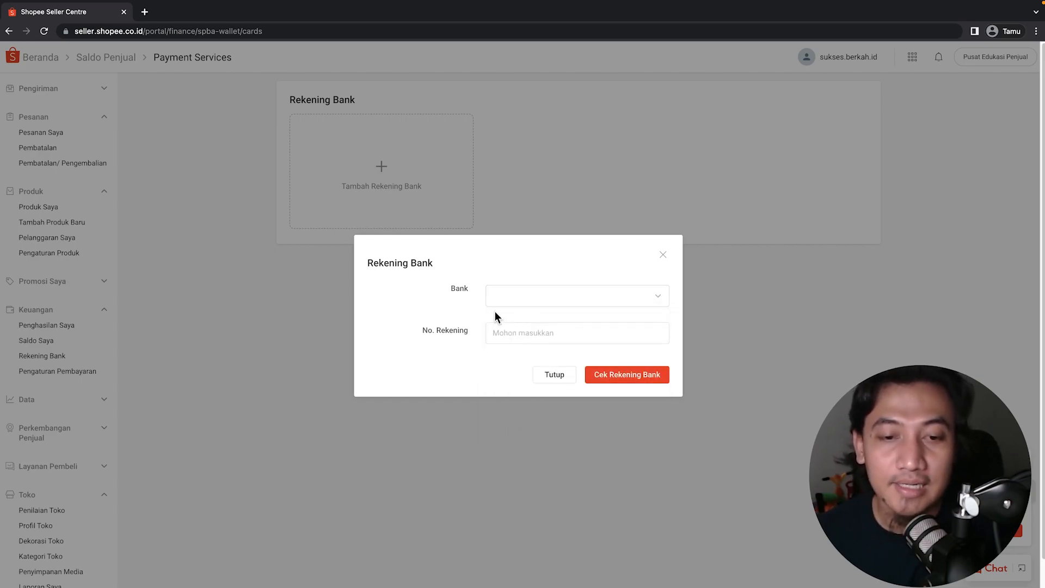
left_click(523, 297)
left_click(460, 359)
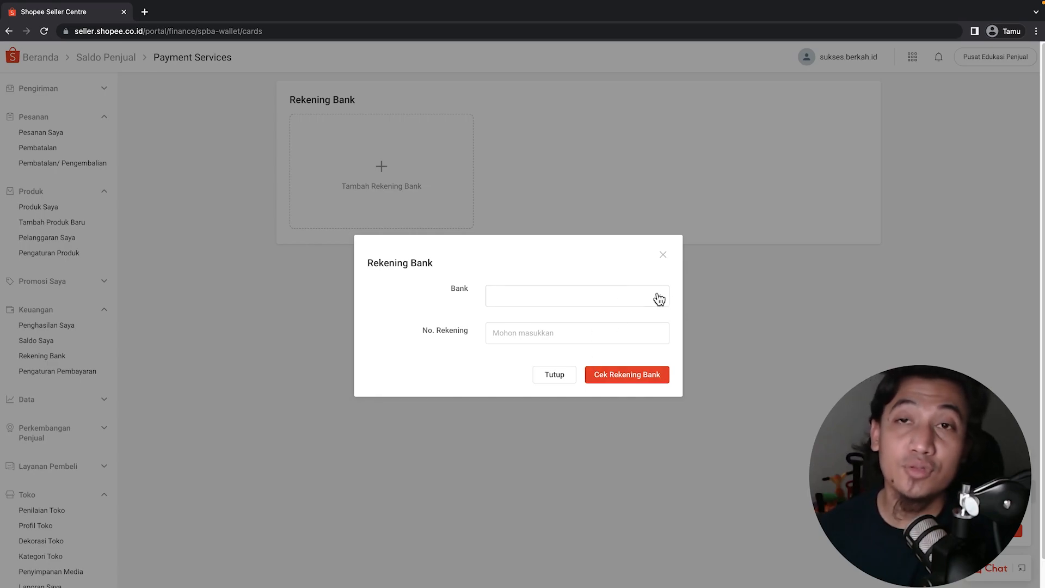
left_click(535, 299)
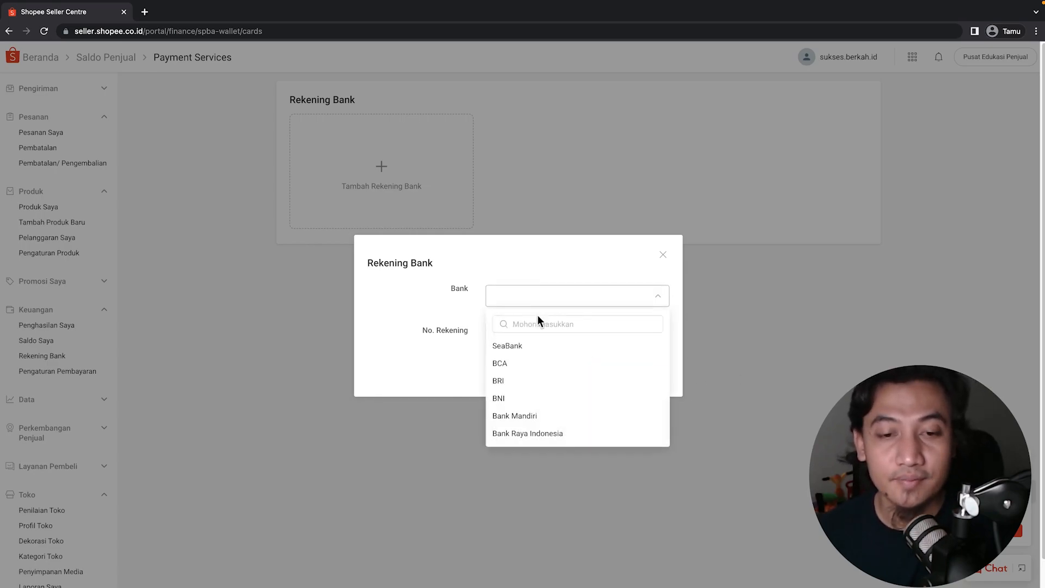
left_click(516, 398)
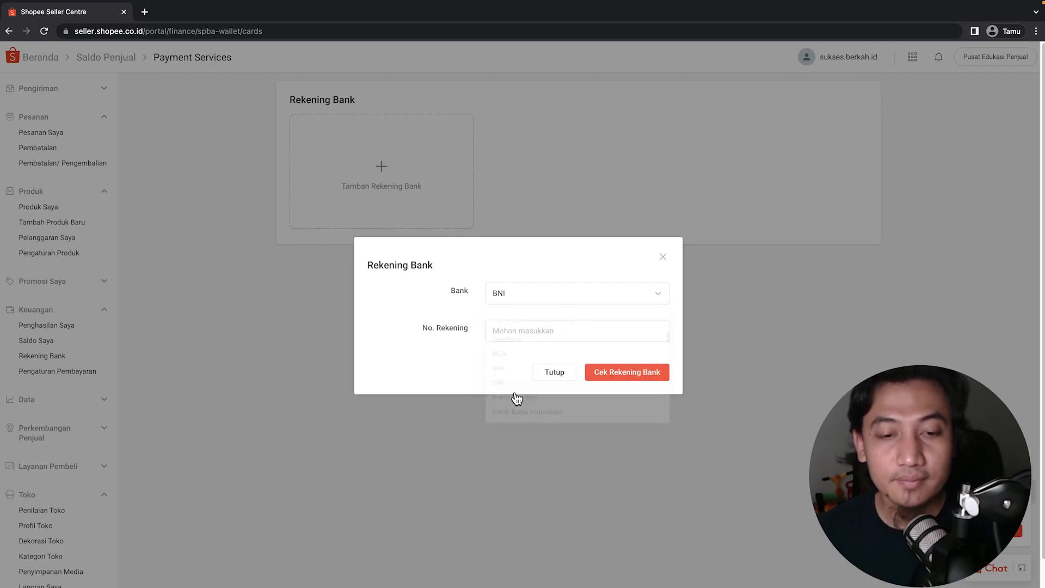
Enter the BNI account number, check it with Cek Rekening Bank, and save.
left_click(516, 326)
type("...")
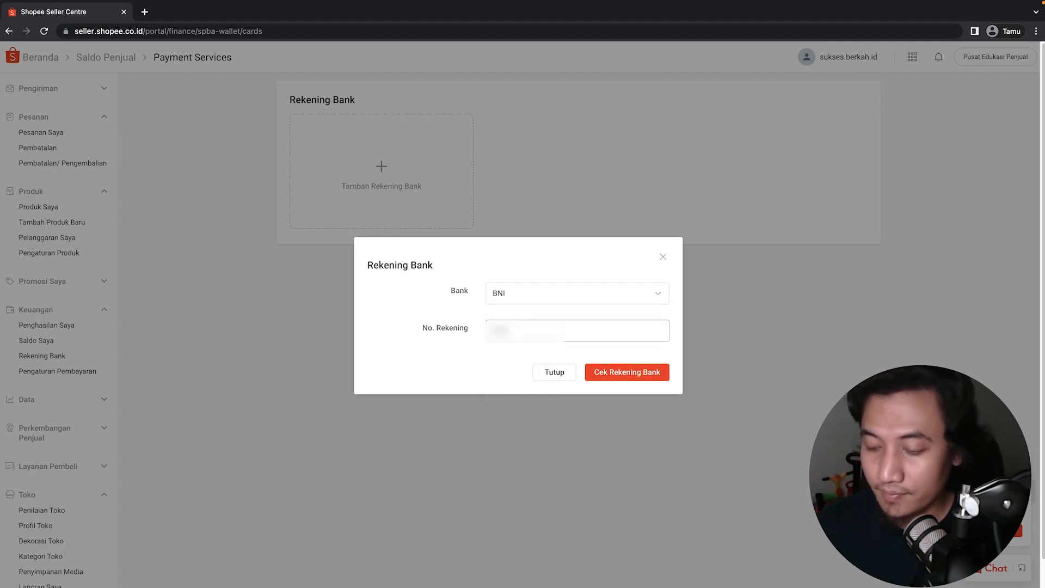
type("...")
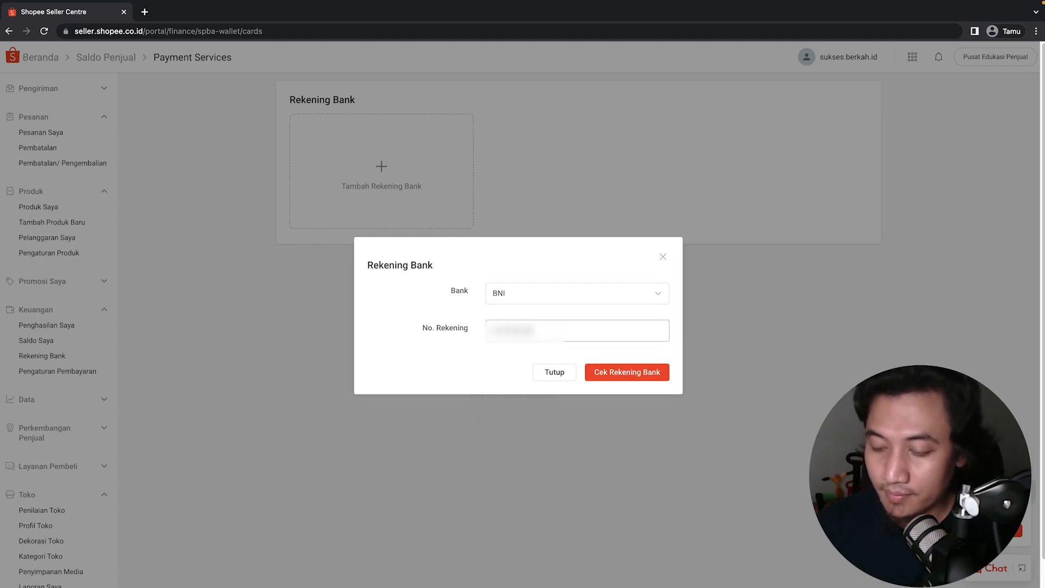
left_click(599, 372)
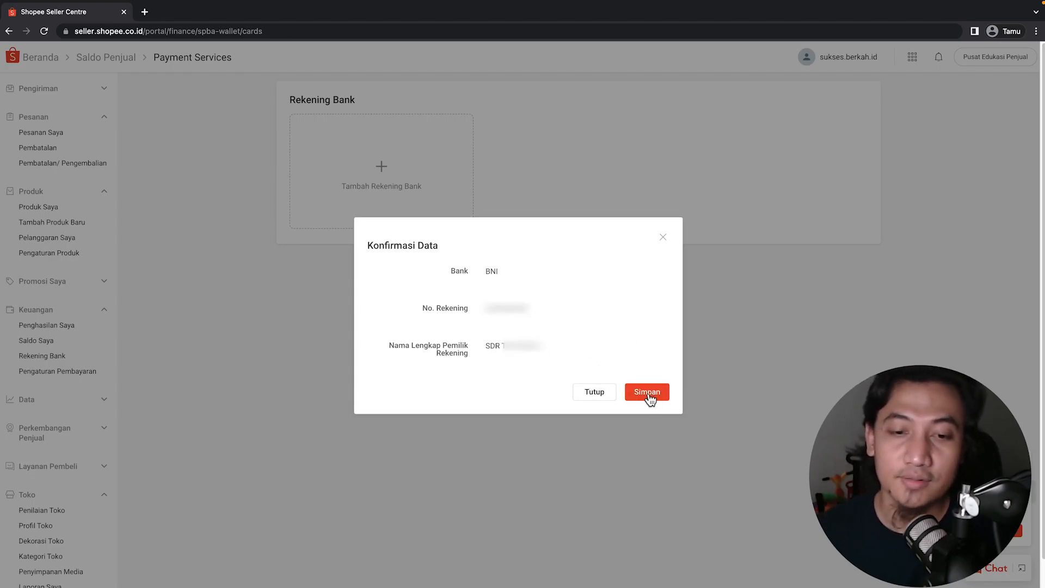
left_click(664, 238)
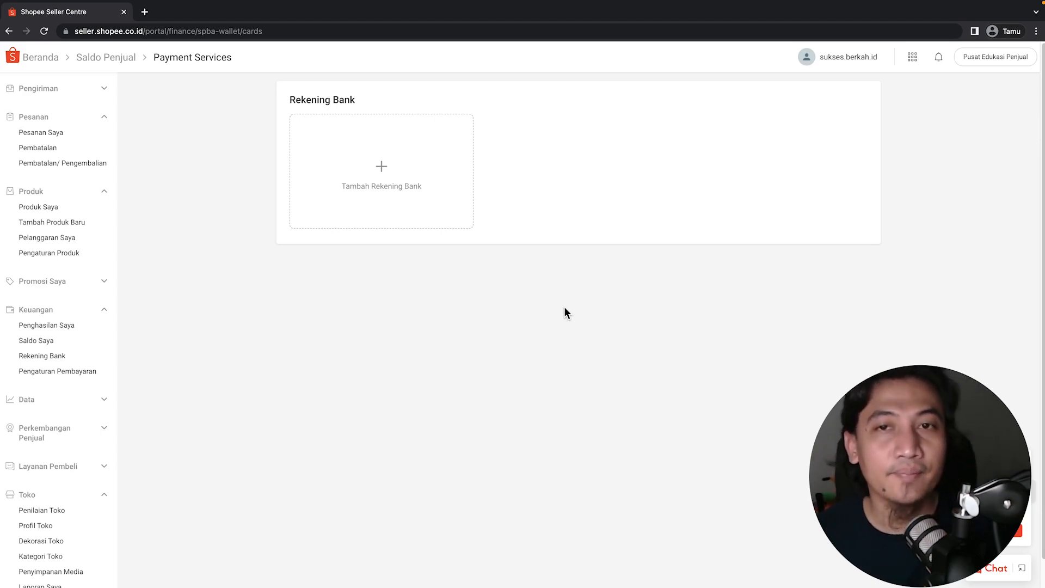
scroll(58, 269, "down", 2)
scroll(59, 268, "up", 2)
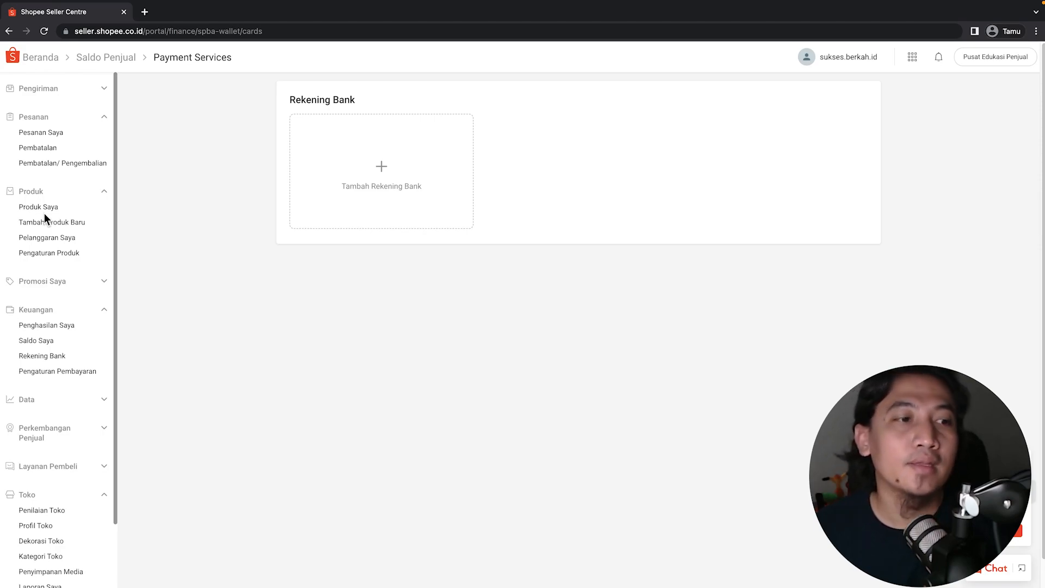
scroll(52, 310, "down", 3)
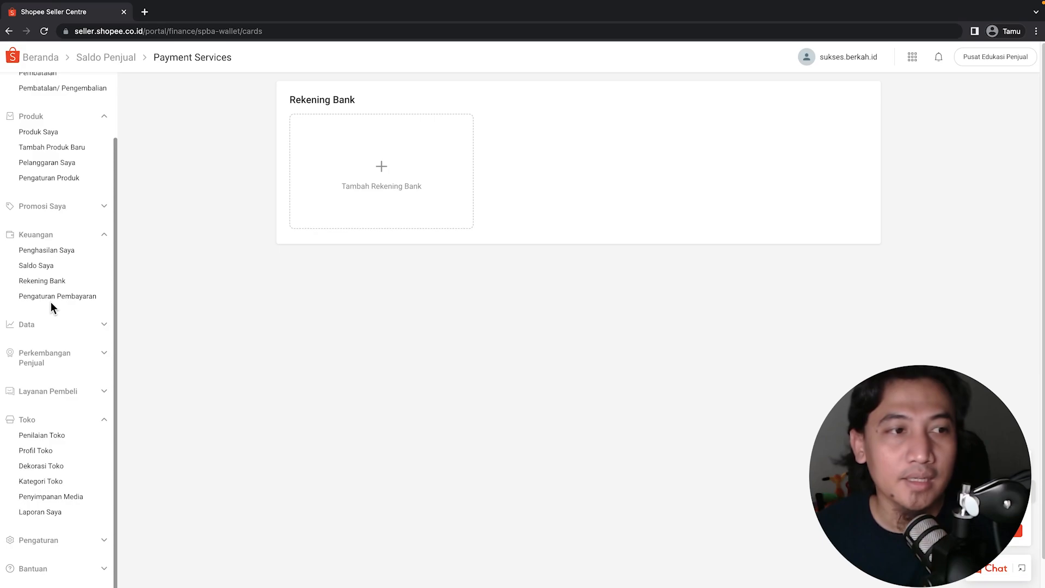
scroll(50, 302, "down", 1)
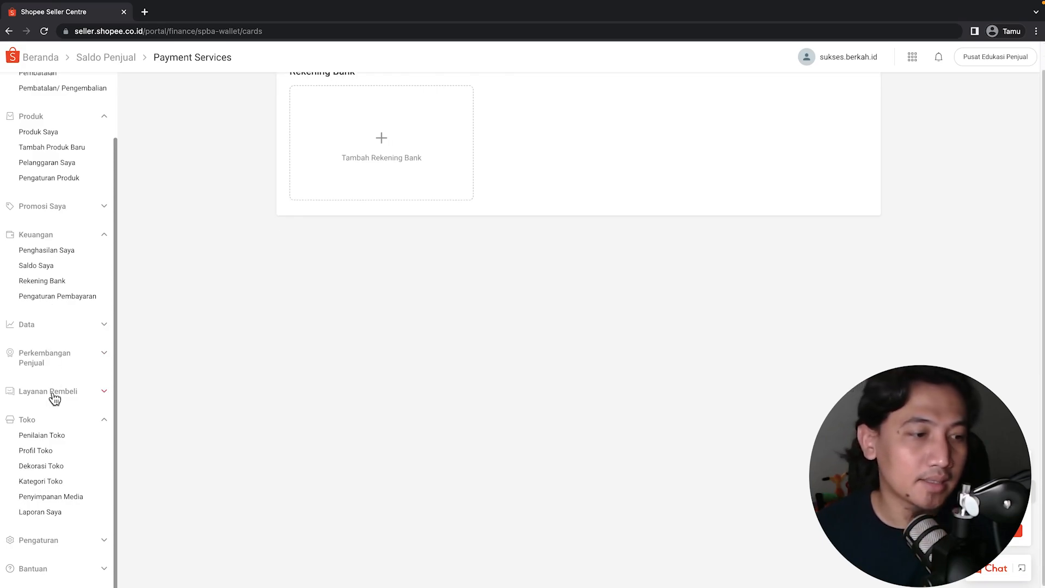